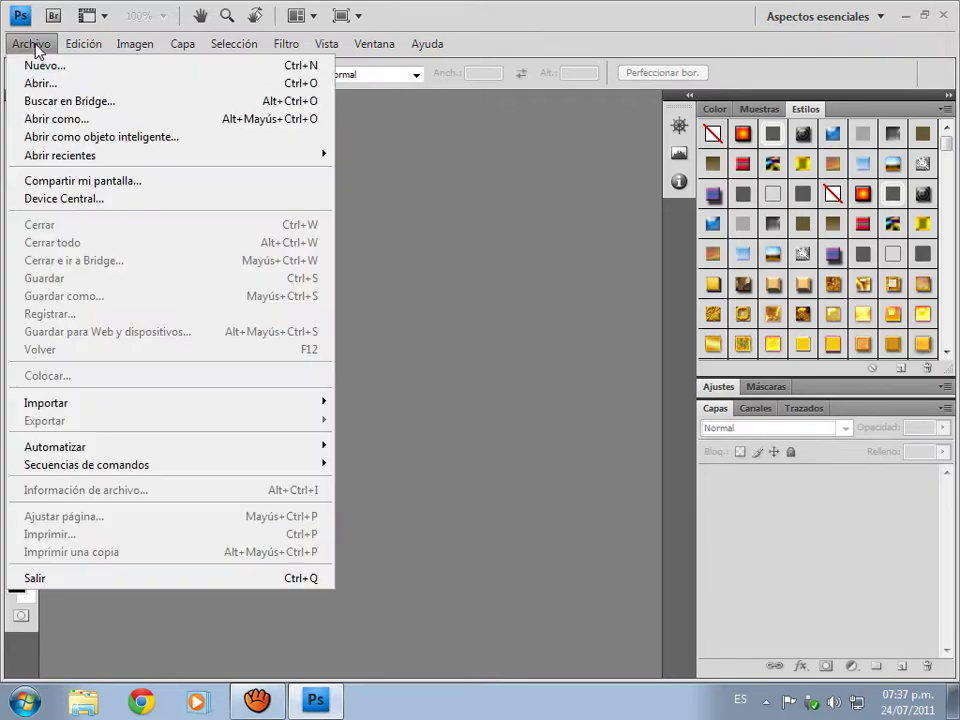
Start a new document and name it cabezera.
{"action": "left_click", "coordinate": [39, 64]}
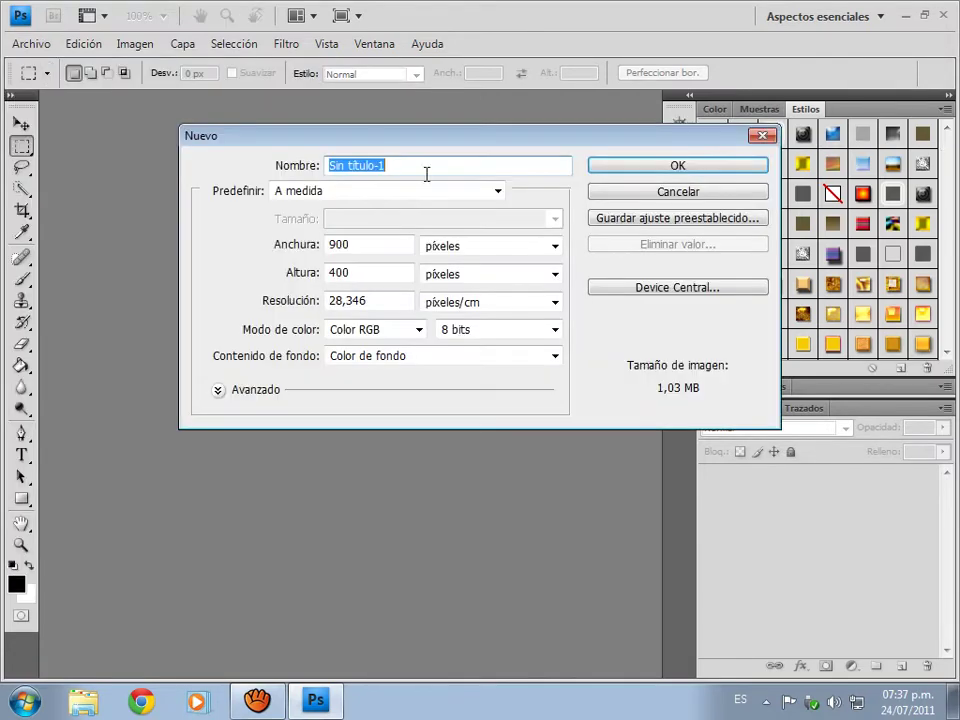
{"action": "type", "text": "cabez"}
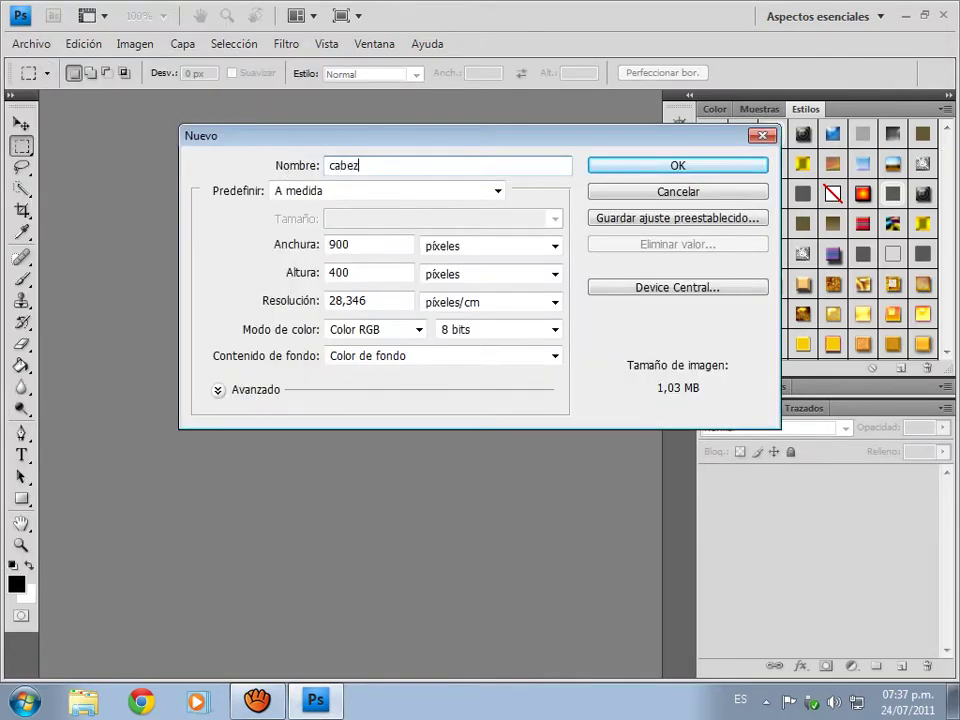
{"action": "type", "text": "era"}
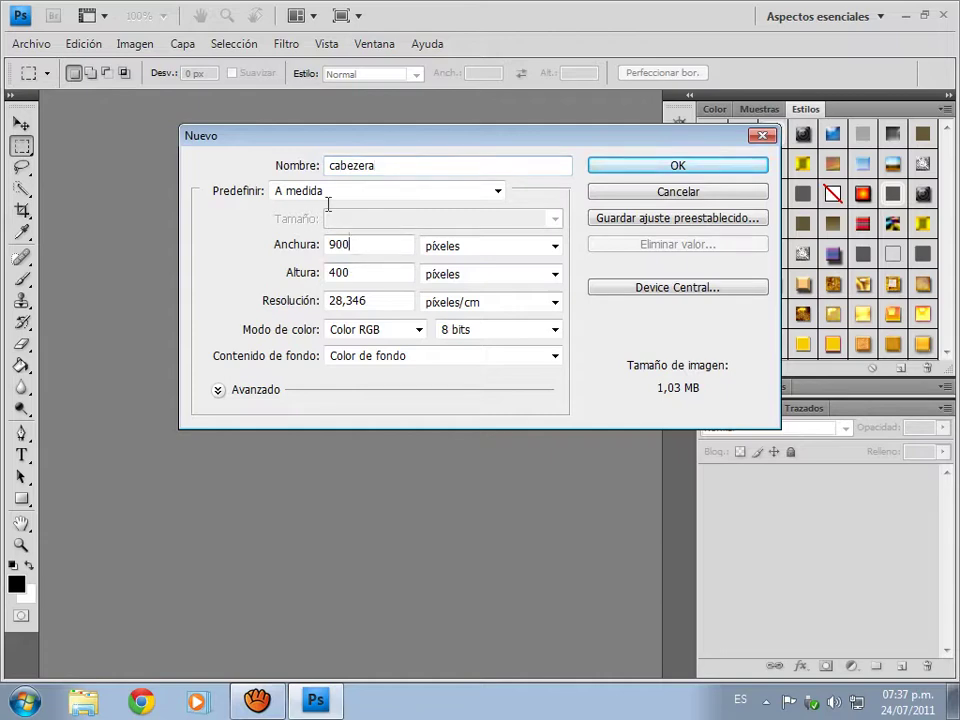
Create the document with the custom preset at 900 × 400 pixels, using the background colour as its contents.
{"action": "left_click", "coordinate": [289, 198]}
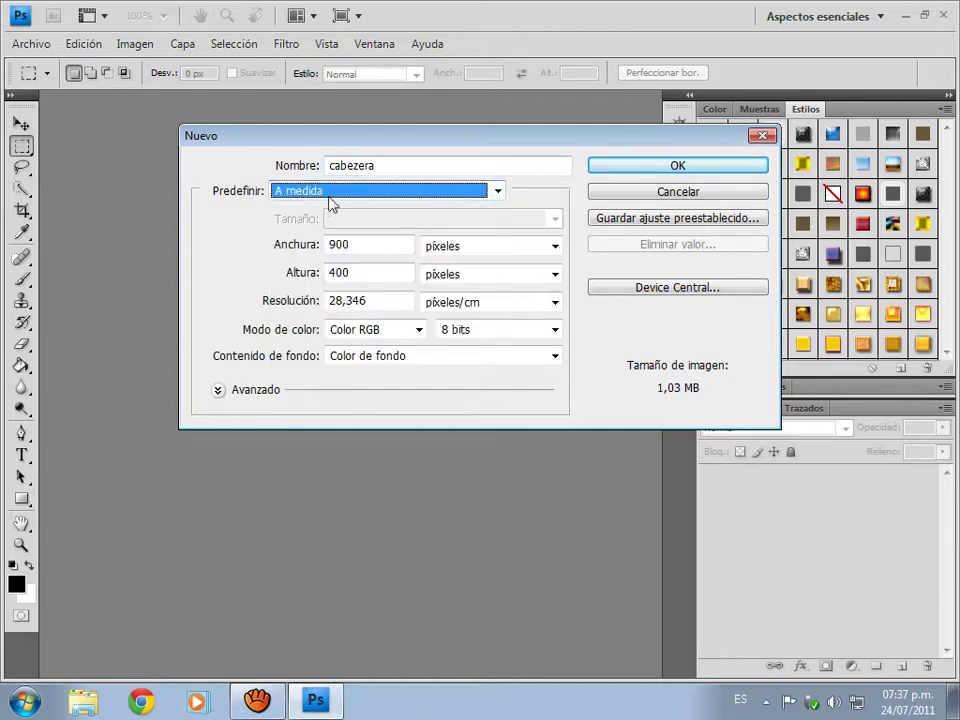
{"action": "key", "text": "Tab"}
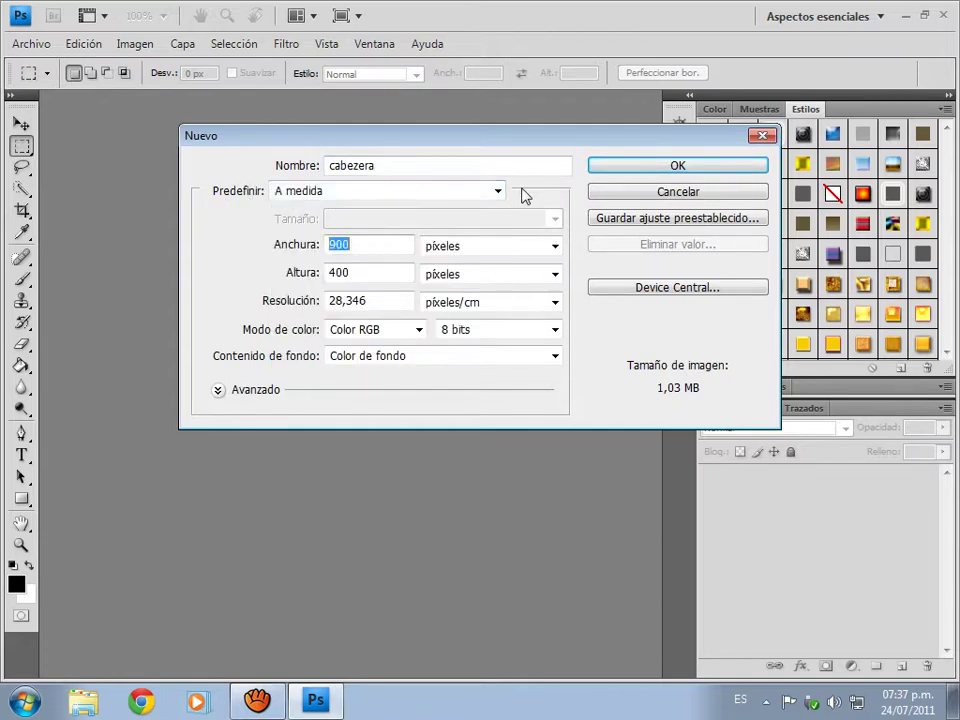
{"action": "left_click", "coordinate": [287, 194]}
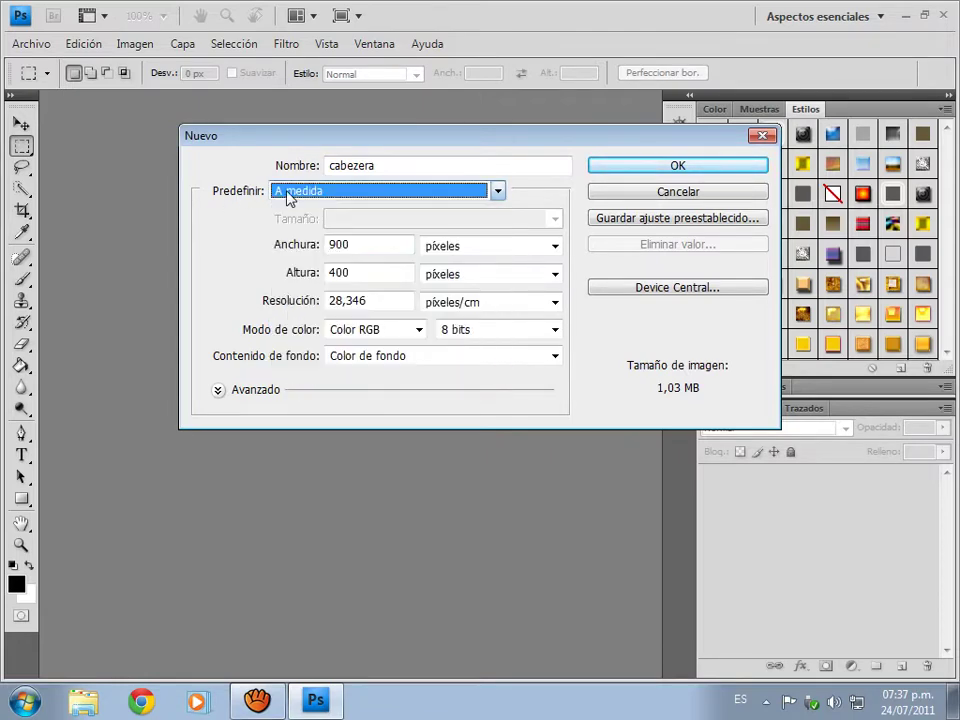
{"action": "left_click", "coordinate": [362, 251]}
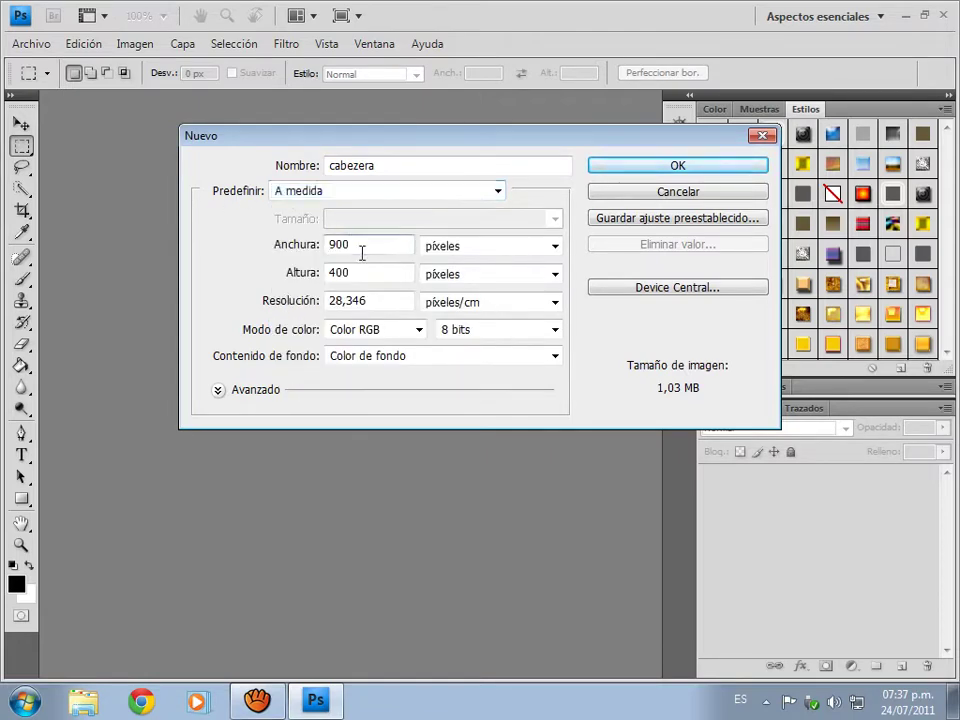
{"action": "left_click", "coordinate": [395, 242]}
{"action": "left_click_drag", "start_coordinate": [377, 279], "coordinate": [319, 266]}
{"action": "left_click", "coordinate": [400, 272]}
{"action": "left_click", "coordinate": [360, 358]}
{"action": "left_click", "coordinate": [358, 362]}
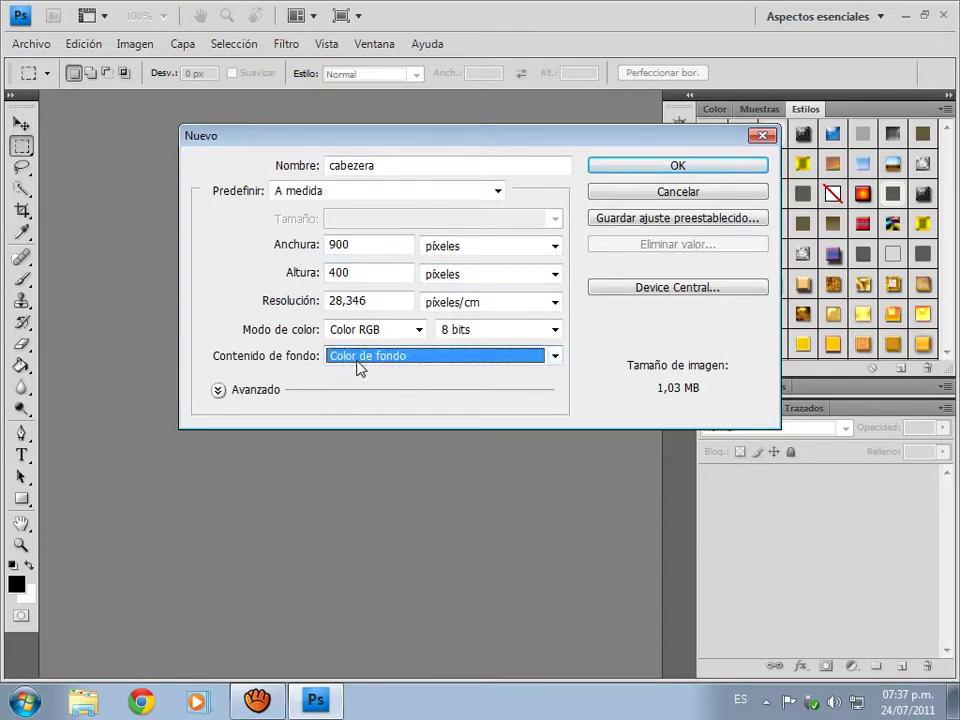
{"action": "left_click", "coordinate": [630, 170]}
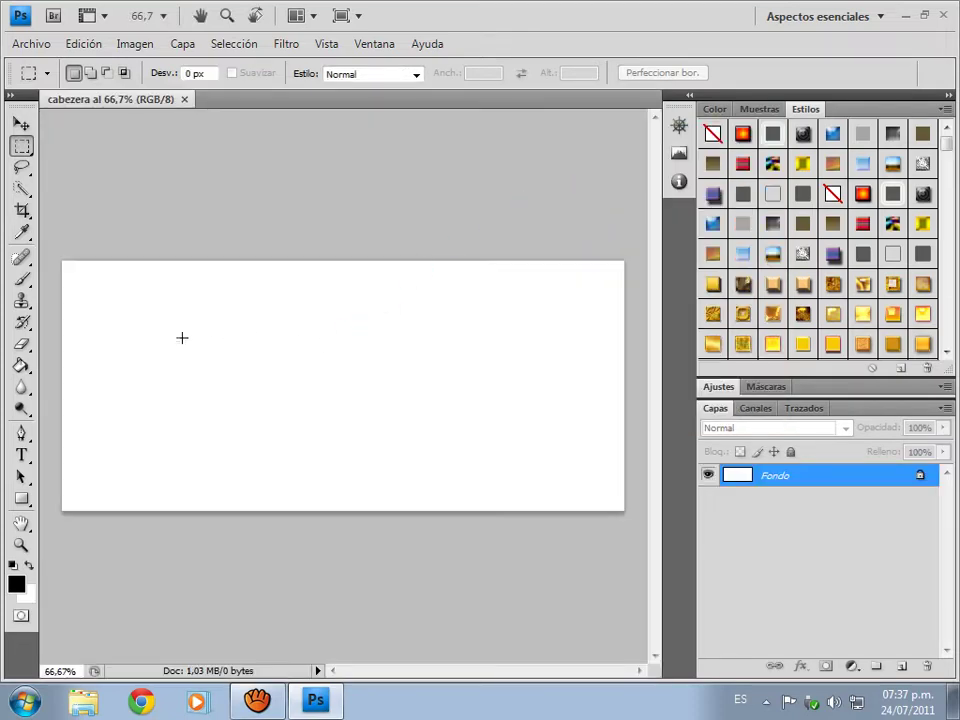
Fill the whole canvas background with black using the Paint Bucket, without an active selection.
{"action": "left_click_drag", "start_coordinate": [63, 262], "coordinate": [621, 514]}
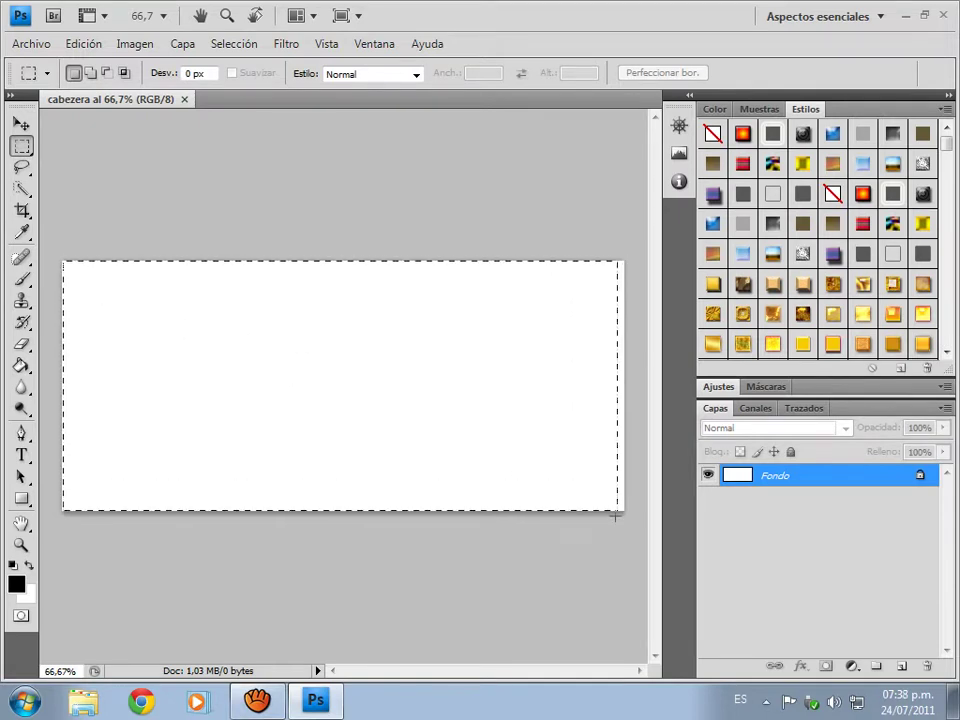
{"action": "key", "text": "ctrl+d"}
{"action": "left_click", "coordinate": [21, 366]}
{"action": "left_click", "coordinate": [126, 347]}
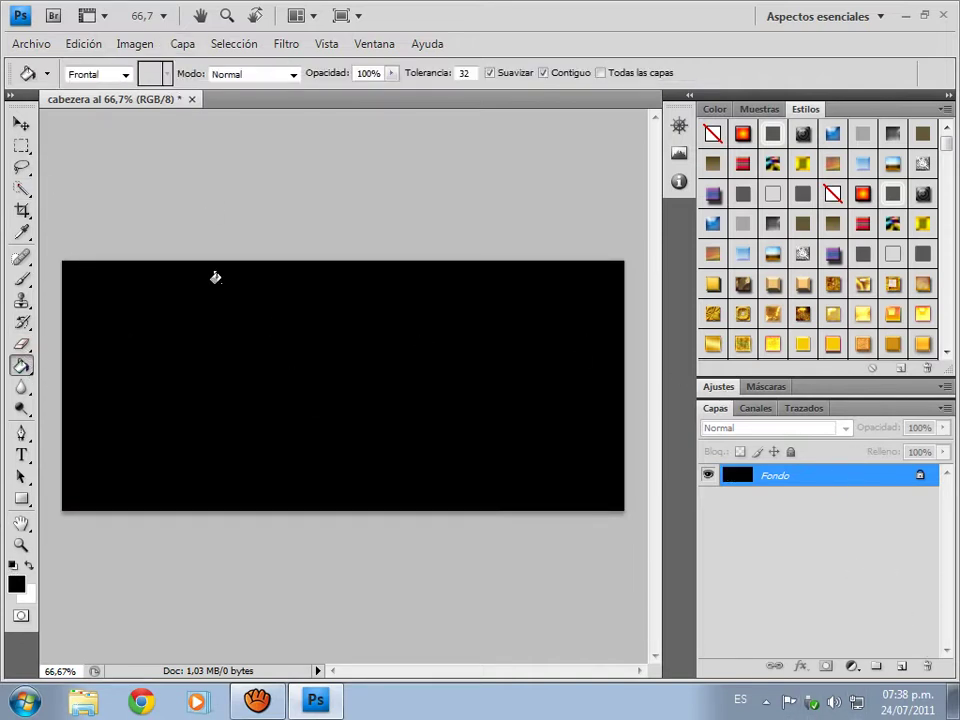
On a new layer, stamp the 896 skyscraper brush at 391 px near the canvas's right edge with the History Brush.
{"action": "left_click", "coordinate": [901, 666]}
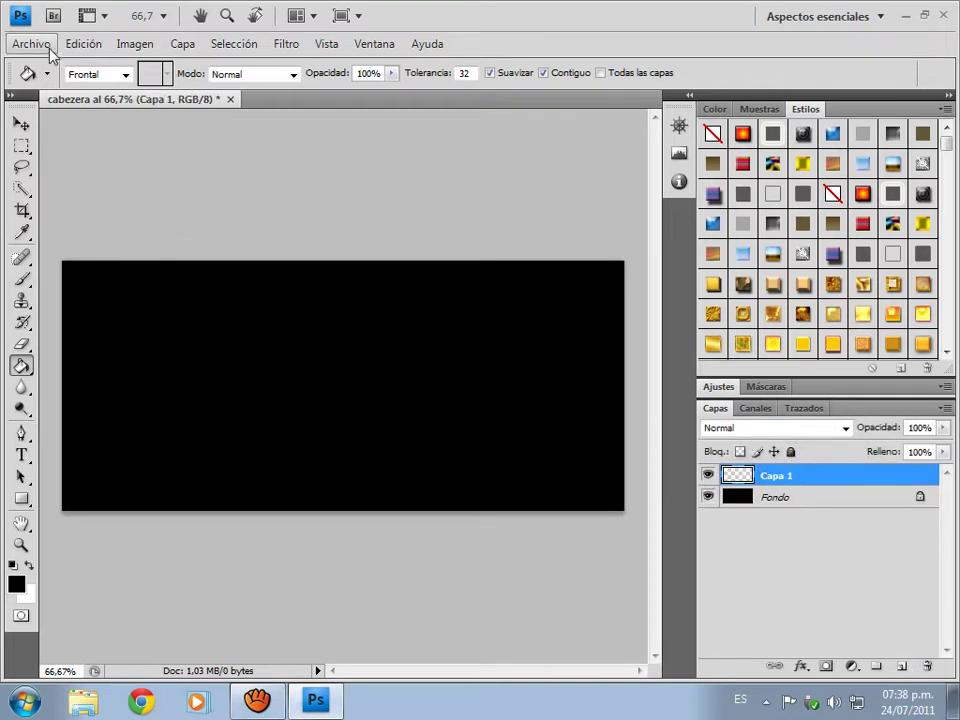
{"action": "left_click", "coordinate": [21, 322]}
{"action": "left_click", "coordinate": [129, 74]}
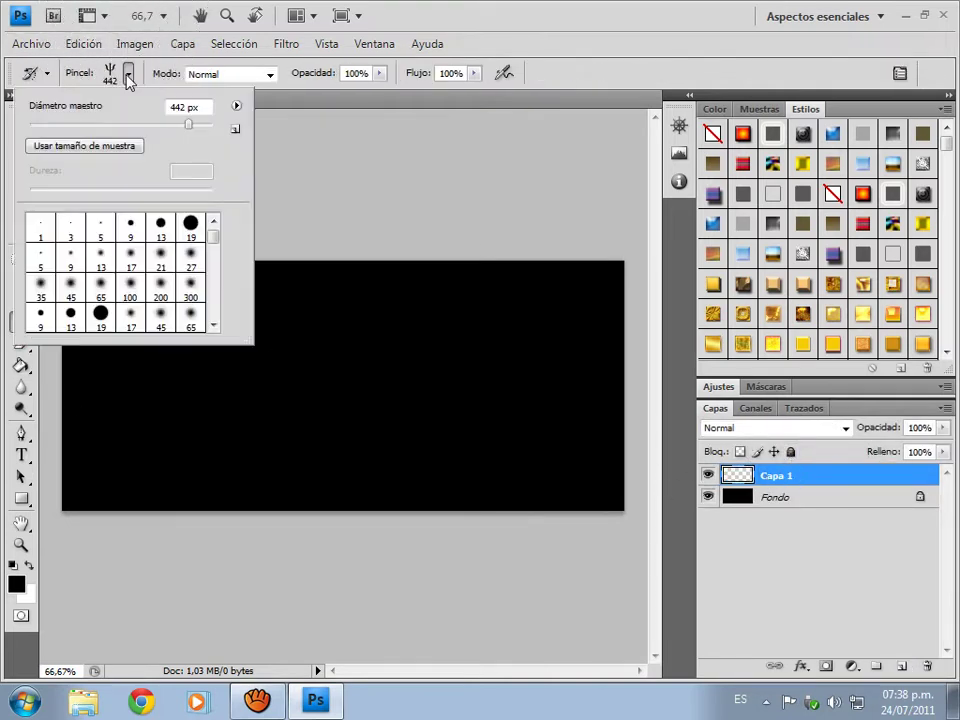
{"action": "left_click_drag", "start_coordinate": [213, 236], "coordinate": [217, 320]}
{"action": "scroll", "coordinate": [133, 256], "scroll_direction": "up", "scroll_amount": 5}
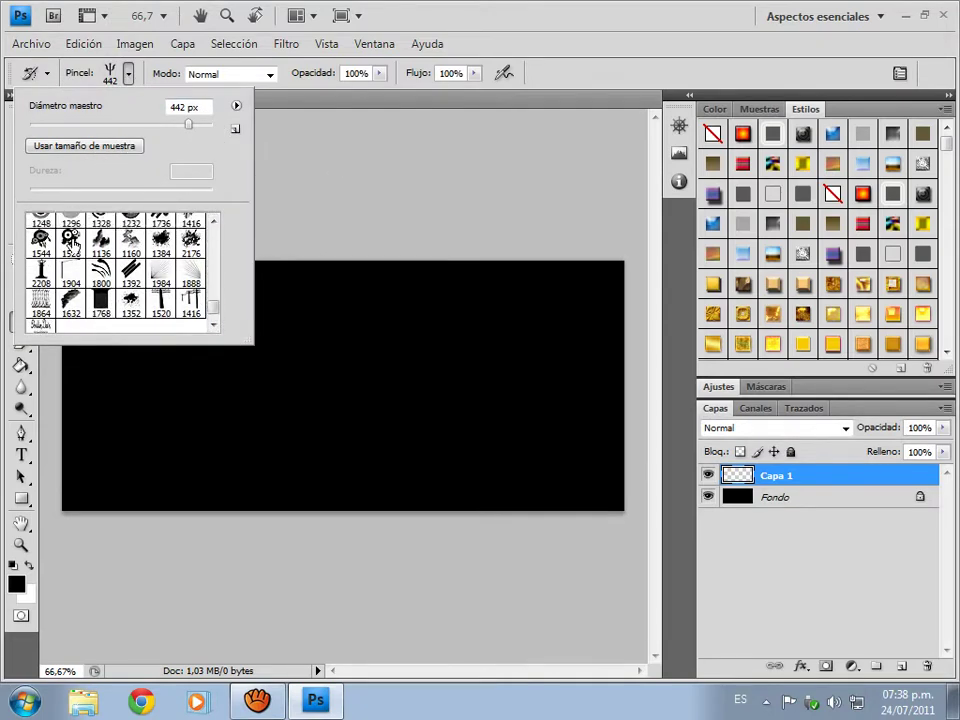
{"action": "scroll", "coordinate": [133, 256], "scroll_direction": "up", "scroll_amount": 1}
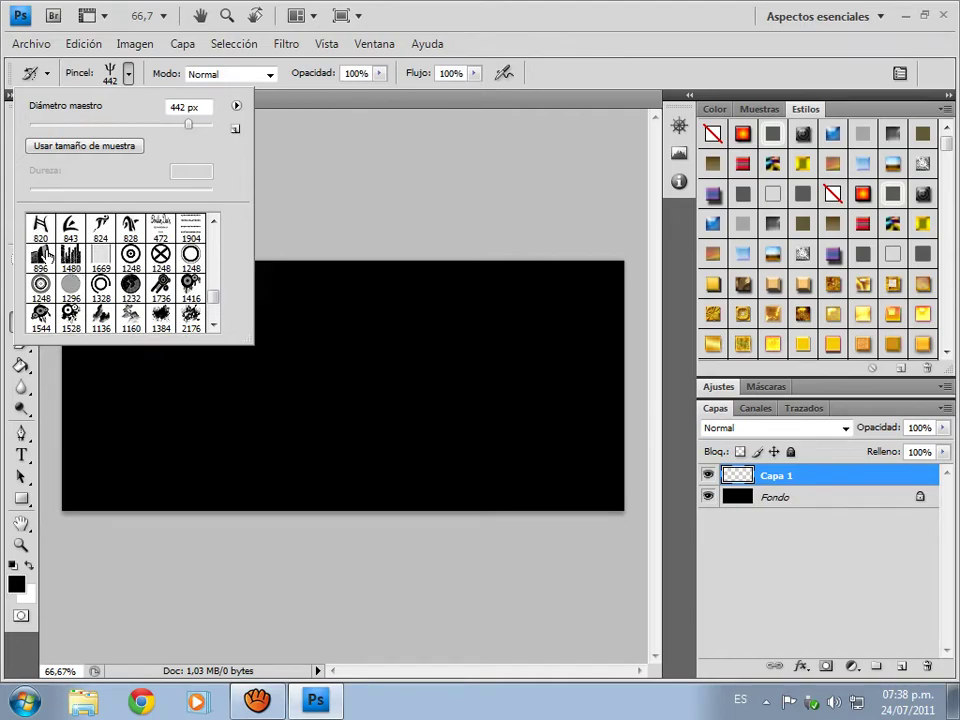
{"action": "left_click", "coordinate": [46, 256]}
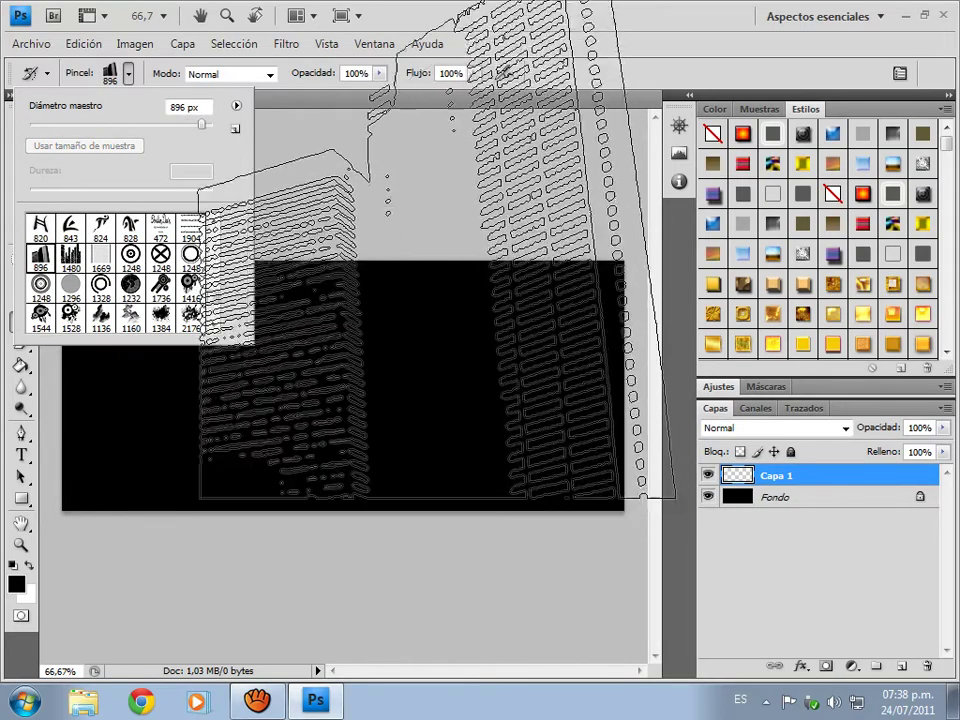
{"action": "left_click_drag", "start_coordinate": [191, 128], "coordinate": [192, 124]}
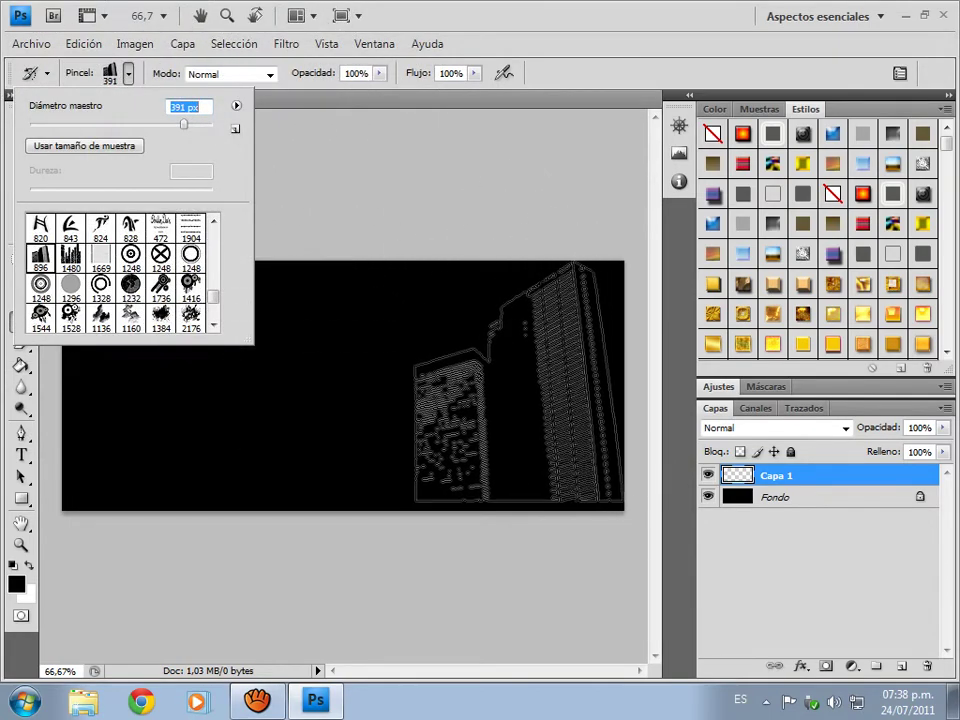
{"action": "left_click", "coordinate": [519, 389]}
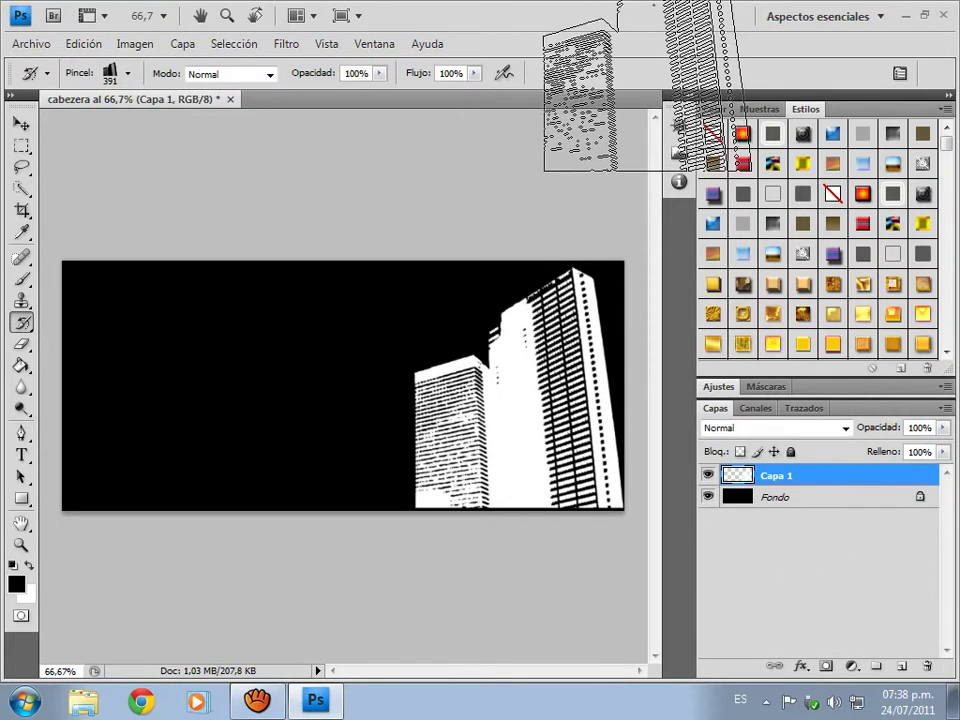
Nudge the stamped skyscrapers down to the canvas's lower edge with Free Transform.
{"action": "key", "text": "ctrl+t"}
{"action": "key", "text": "Down"}
{"action": "key", "text": "Down"}
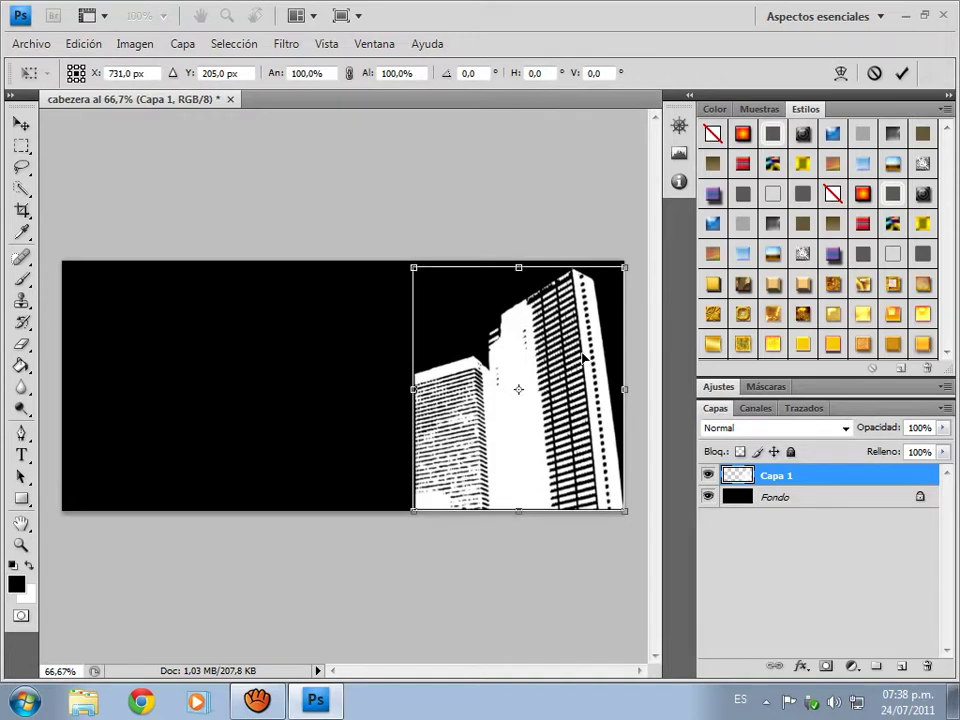
{"action": "mouse_move", "coordinate": [585, 358]}
{"action": "left_mouse_down"}
{"action": "mouse_move", "coordinate": [593, 361]}
{"action": "mouse_move", "coordinate": [579, 359]}
{"action": "left_mouse_up"}
{"action": "key", "text": "Return"}
{"action": "key", "text": "y"}
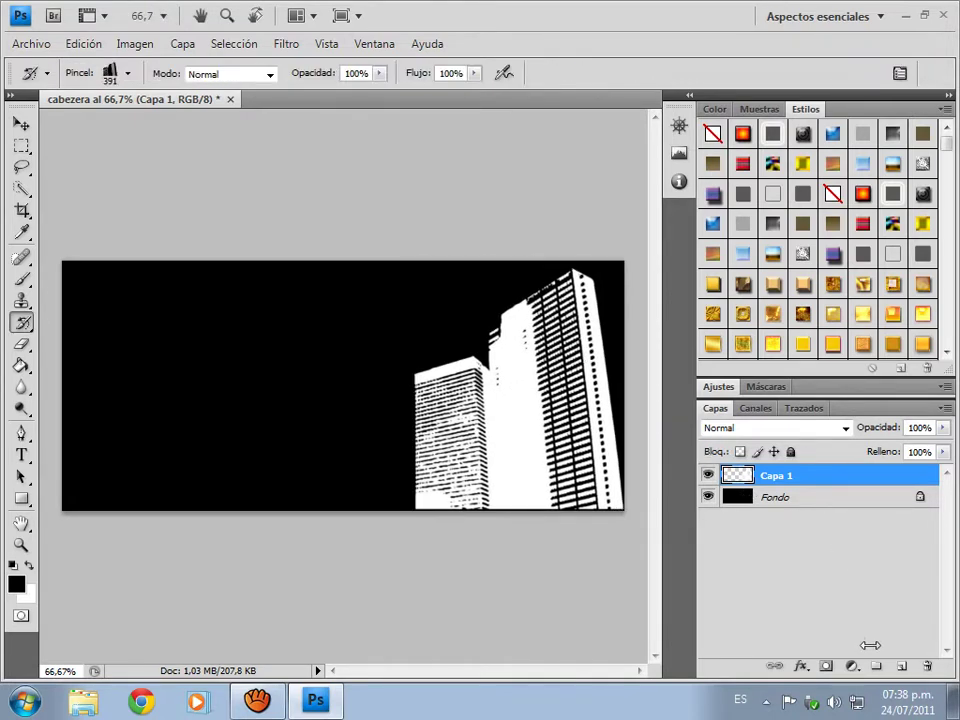
On another new layer, stamp the 1480 city skyline brush at 911 px across the full canvas width with the History Brush.
{"action": "left_click", "coordinate": [902, 666]}
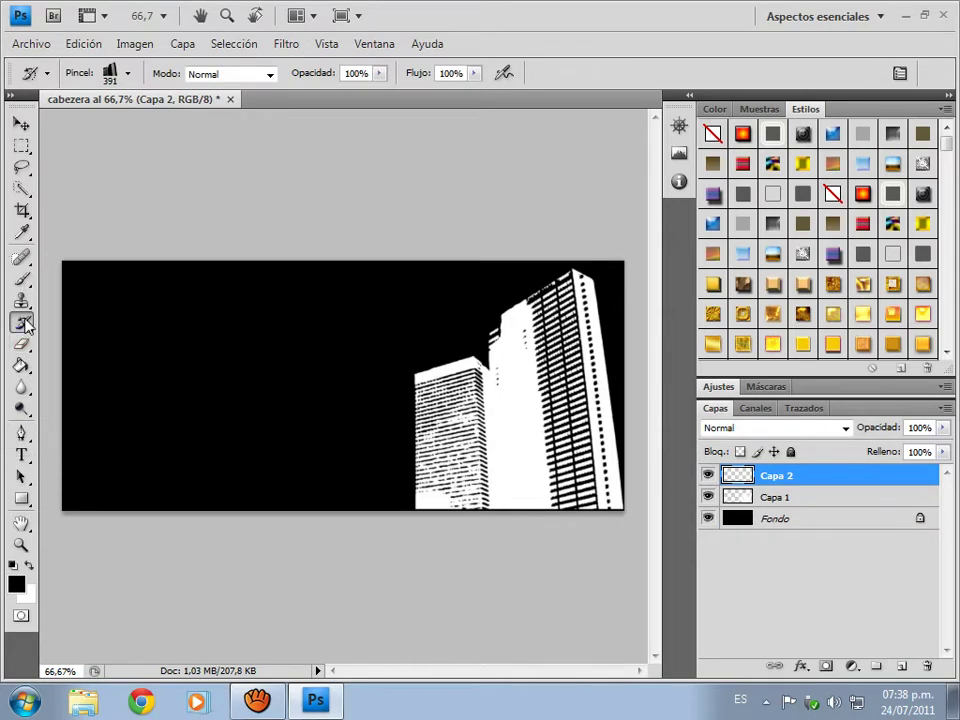
{"action": "left_click", "coordinate": [128, 73]}
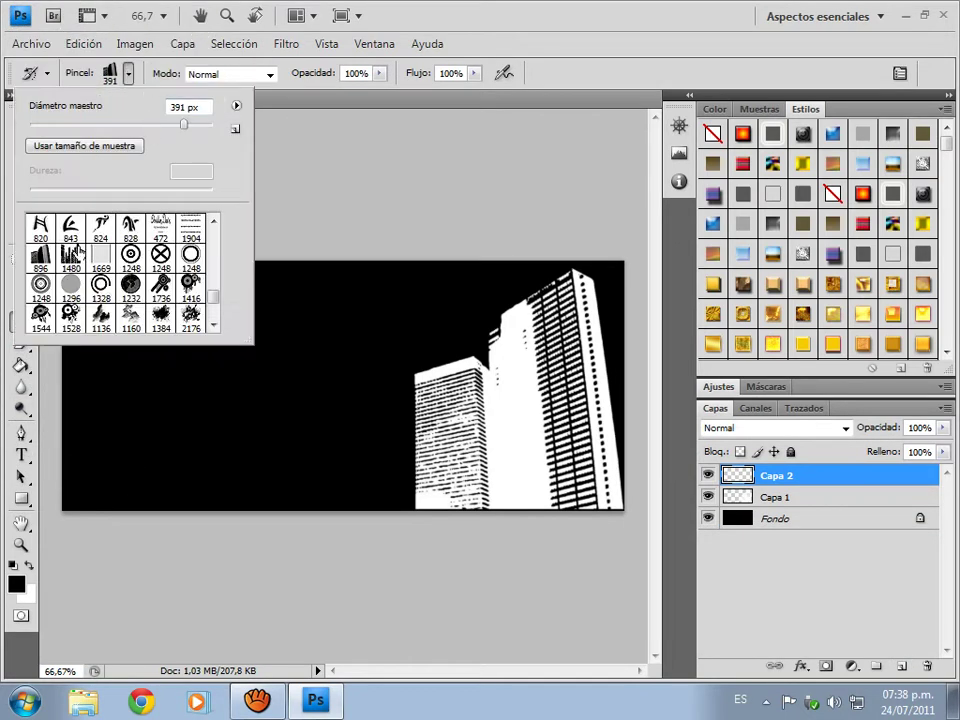
{"action": "left_click", "coordinate": [71, 254]}
{"action": "left_click_drag", "start_coordinate": [206, 124], "coordinate": [203, 124]}
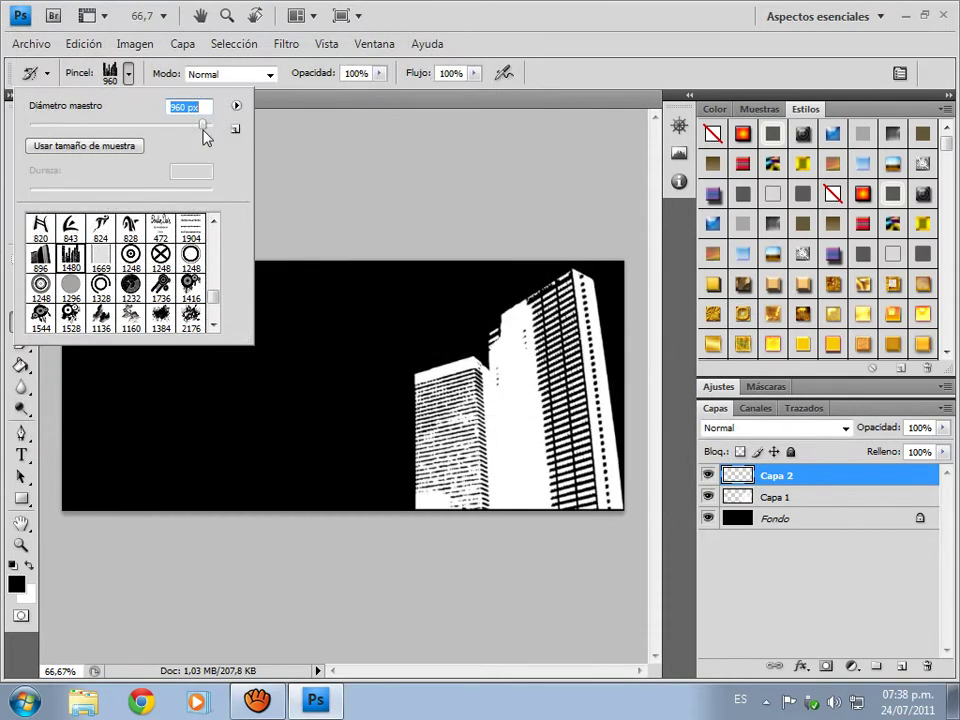
{"action": "left_click_drag", "start_coordinate": [201, 126], "coordinate": [202, 127]}
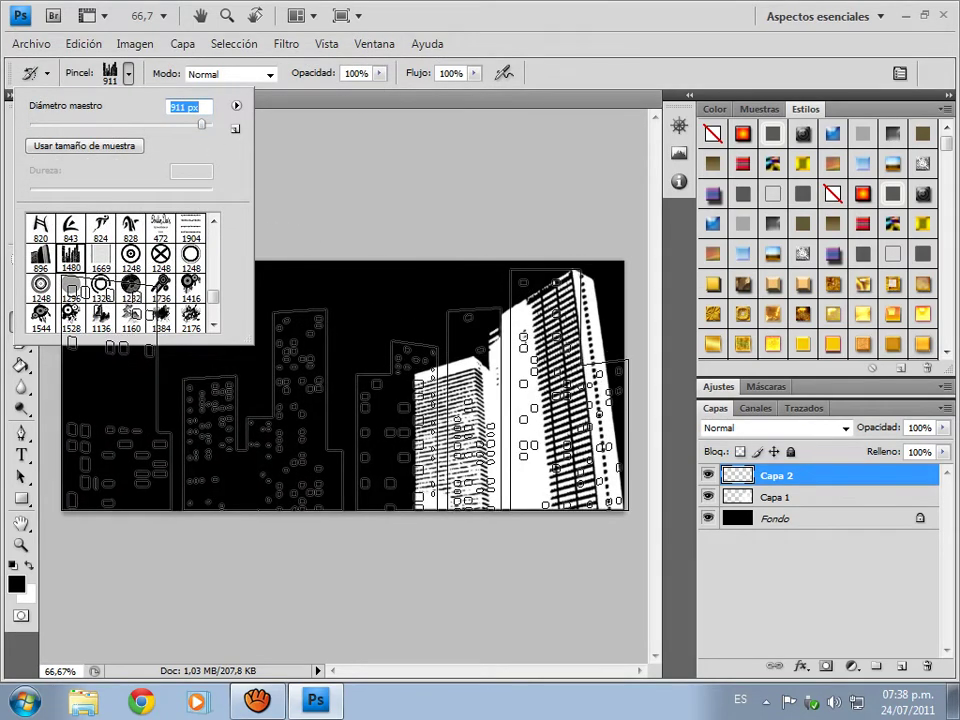
{"action": "left_click", "coordinate": [345, 389]}
{"action": "mouse_move", "coordinate": [345, 389]}
{"action": "left_mouse_down"}
{"action": "mouse_move", "coordinate": [800, 395]}
{"action": "mouse_move", "coordinate": [957, 305]}
{"action": "mouse_move", "coordinate": [595, 348]}
{"action": "mouse_move", "coordinate": [958, 533]}
{"action": "left_mouse_up"}
Apply the light orange gradient style to the skyline layer Capa 2 and move that layer below Capa 1.
{"action": "left_click", "coordinate": [946, 351]}
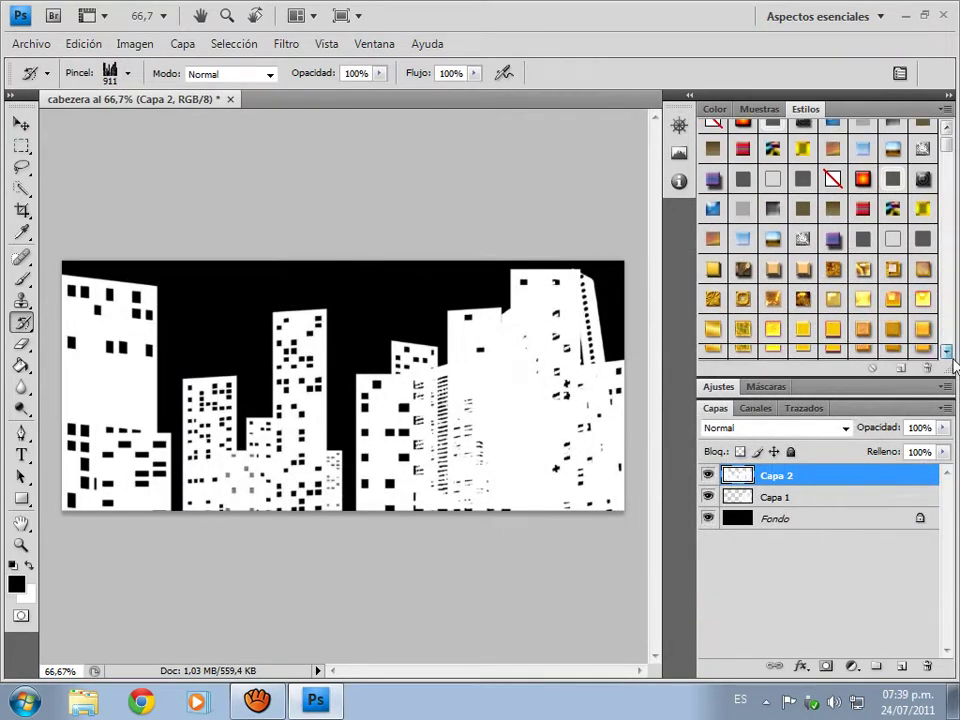
{"action": "left_click_drag", "start_coordinate": [946, 351], "coordinate": [946, 351]}
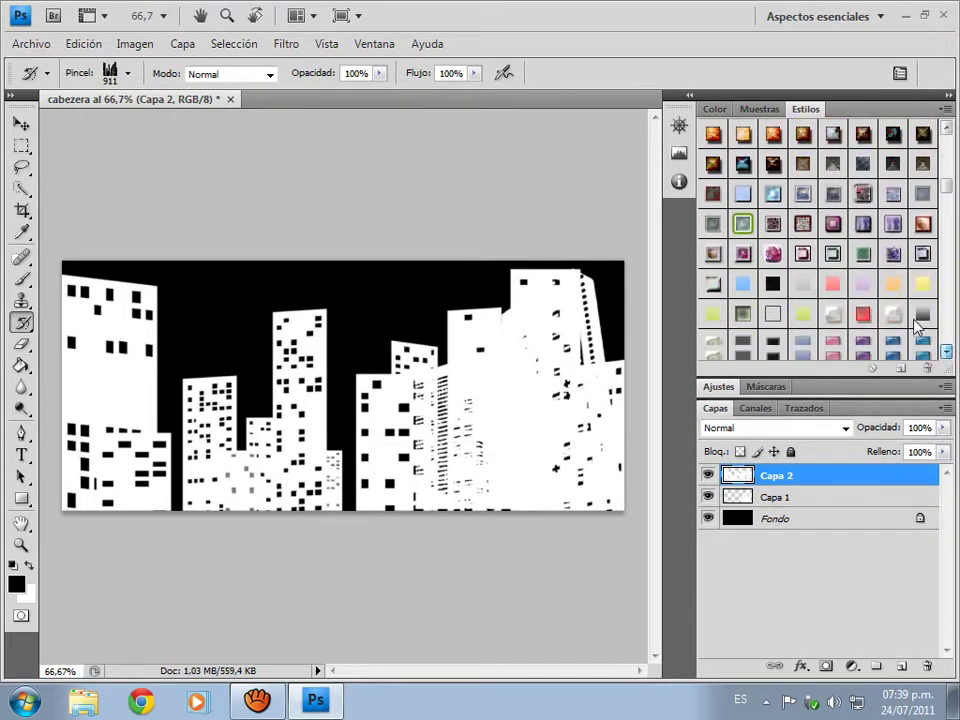
{"action": "left_click", "coordinate": [888, 285]}
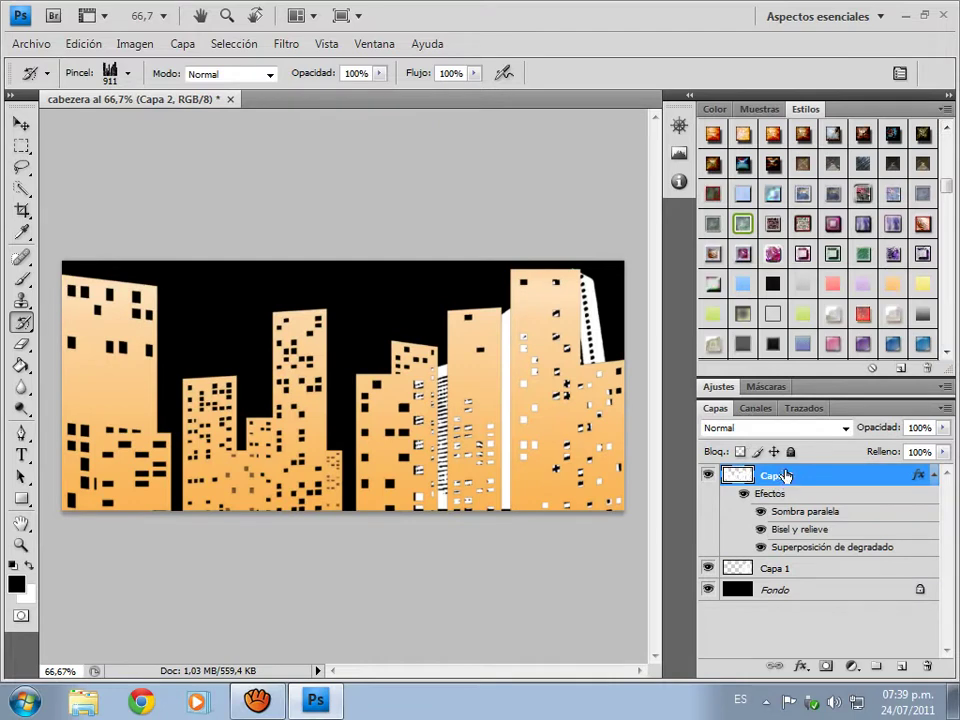
{"action": "left_click", "coordinate": [934, 476]}
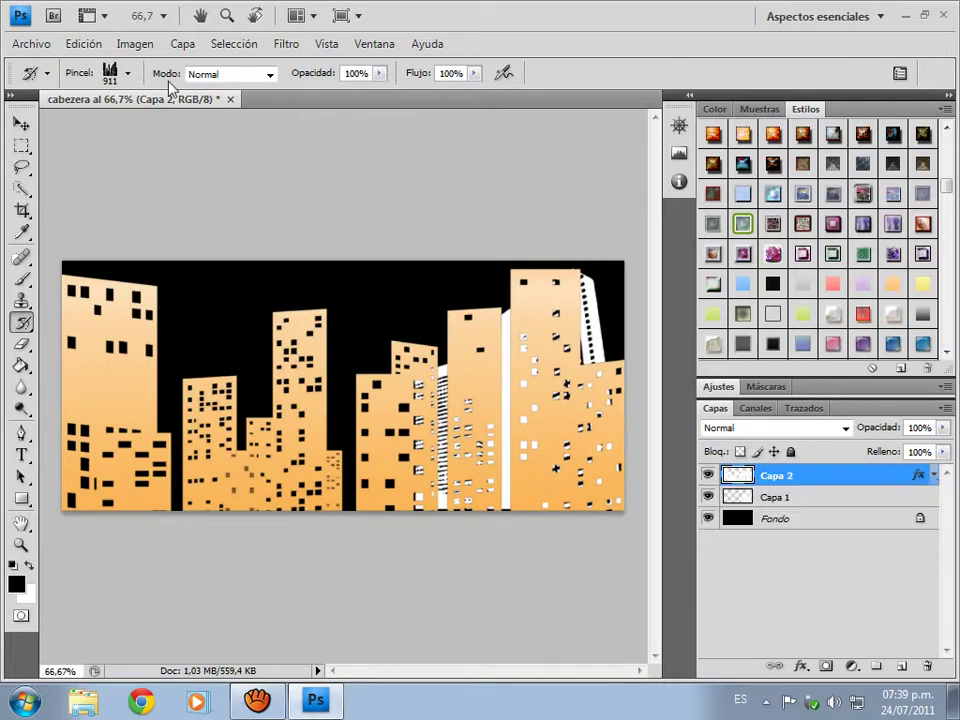
{"action": "left_click", "coordinate": [20, 122]}
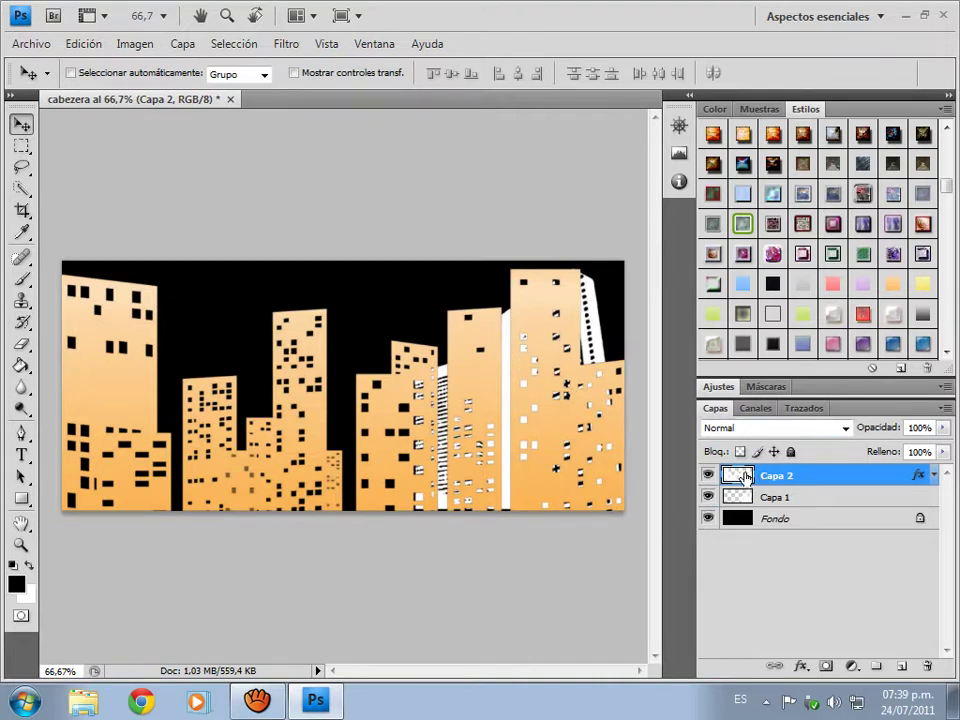
{"action": "left_click_drag", "start_coordinate": [744, 477], "coordinate": [742, 508]}
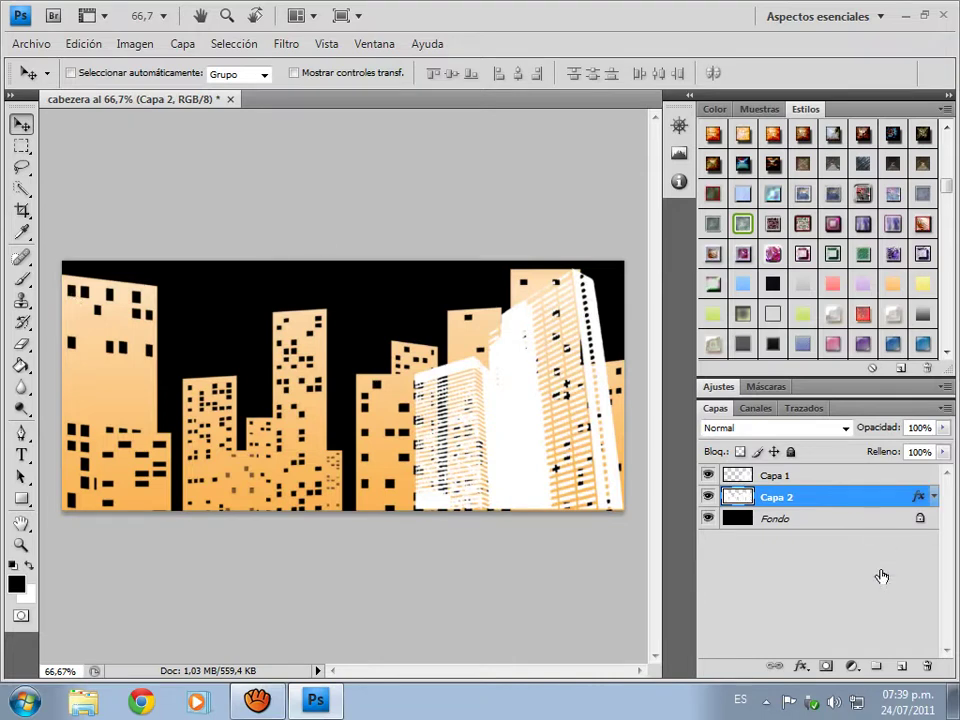
On a new layer above Capa 1, stamp the 1528 circles-and-splatter brush at 484 px left of the canvas's centre with the History Brush.
{"action": "left_click", "coordinate": [790, 478]}
{"action": "left_click", "coordinate": [903, 667]}
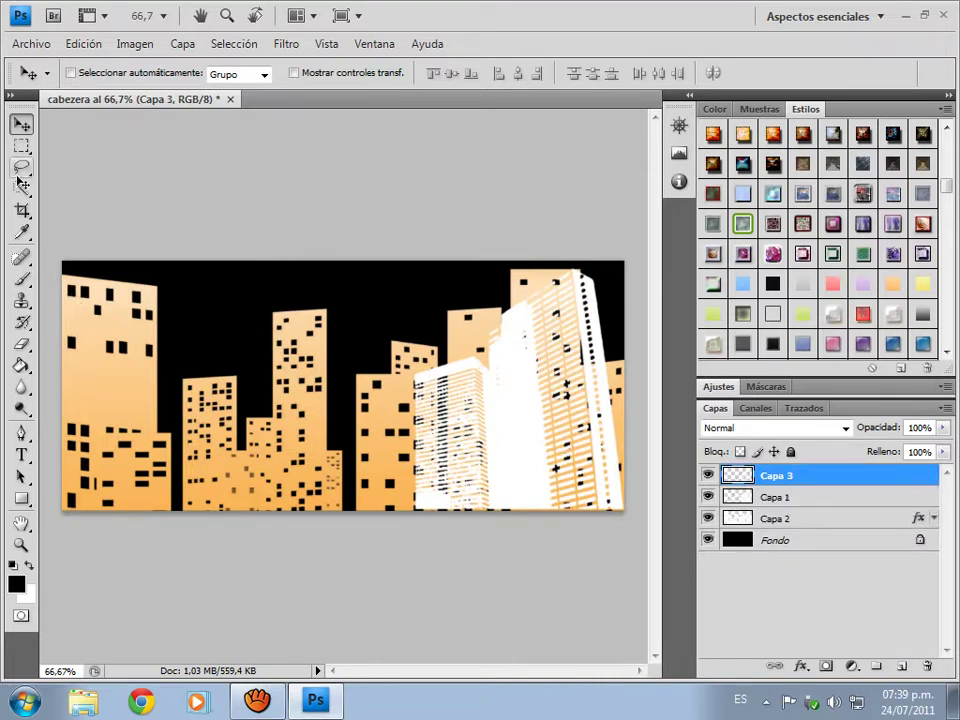
{"action": "left_click", "coordinate": [25, 321]}
{"action": "left_click", "coordinate": [127, 73]}
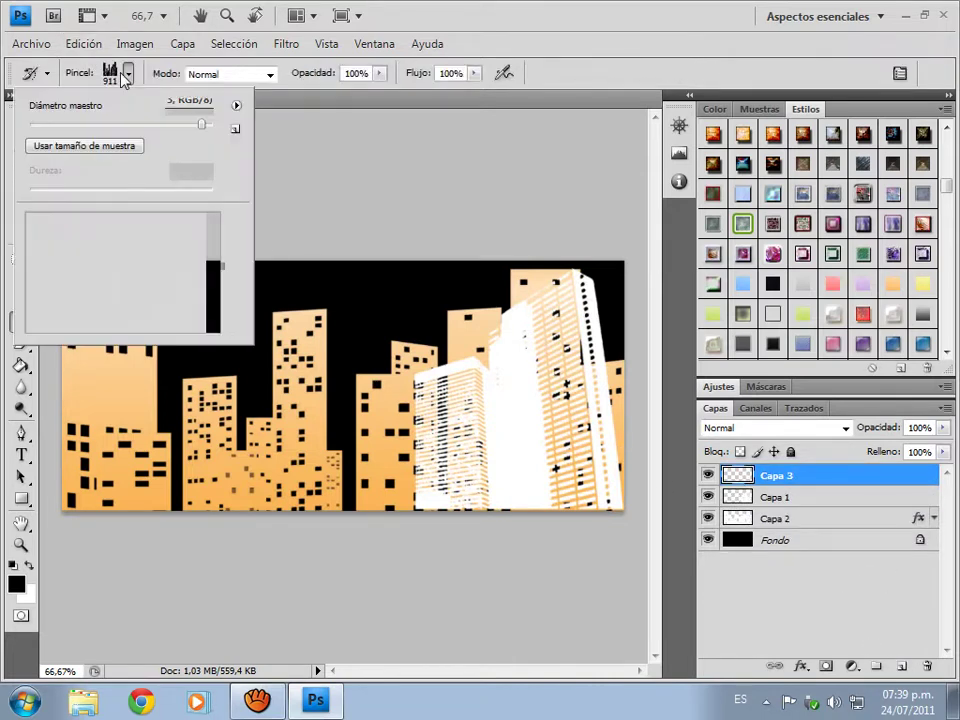
{"action": "left_click", "coordinate": [130, 256]}
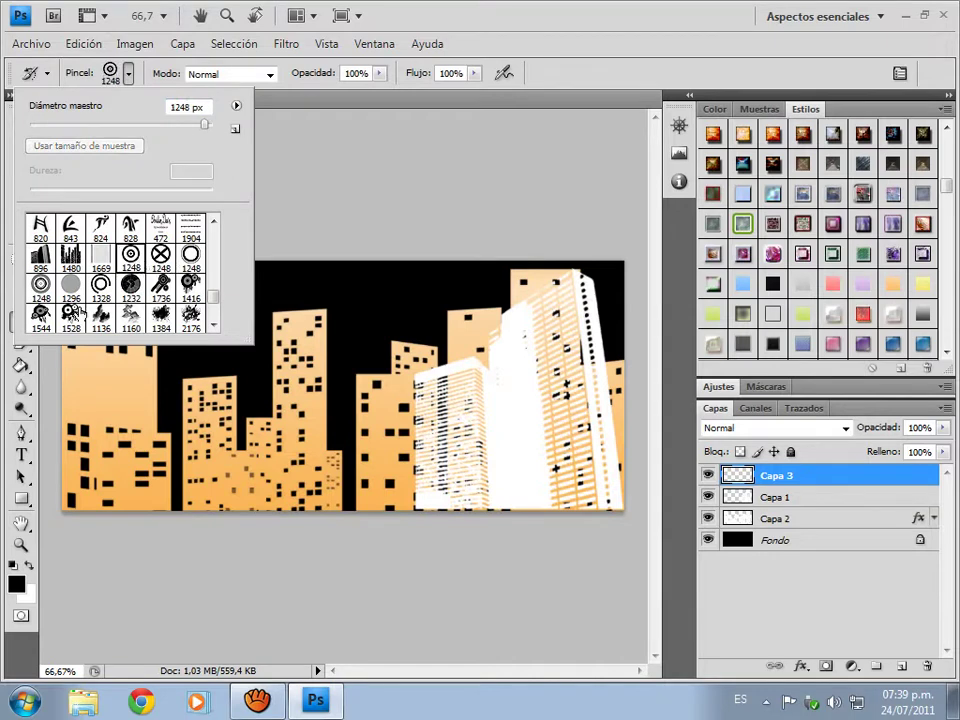
{"action": "left_click", "coordinate": [71, 316]}
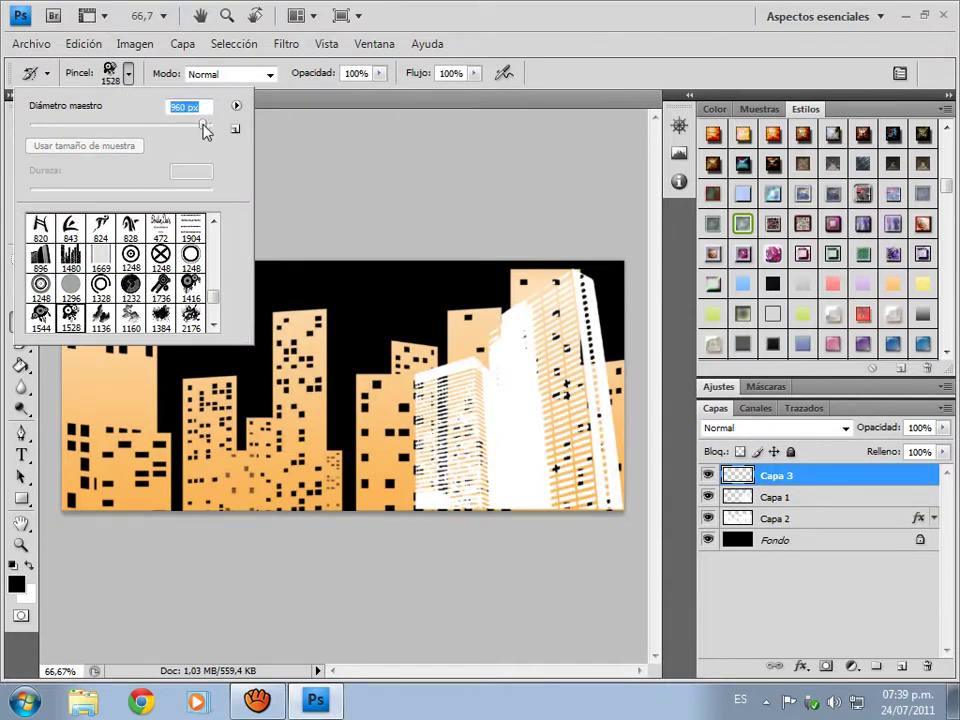
{"action": "left_click_drag", "start_coordinate": [205, 130], "coordinate": [193, 128]}
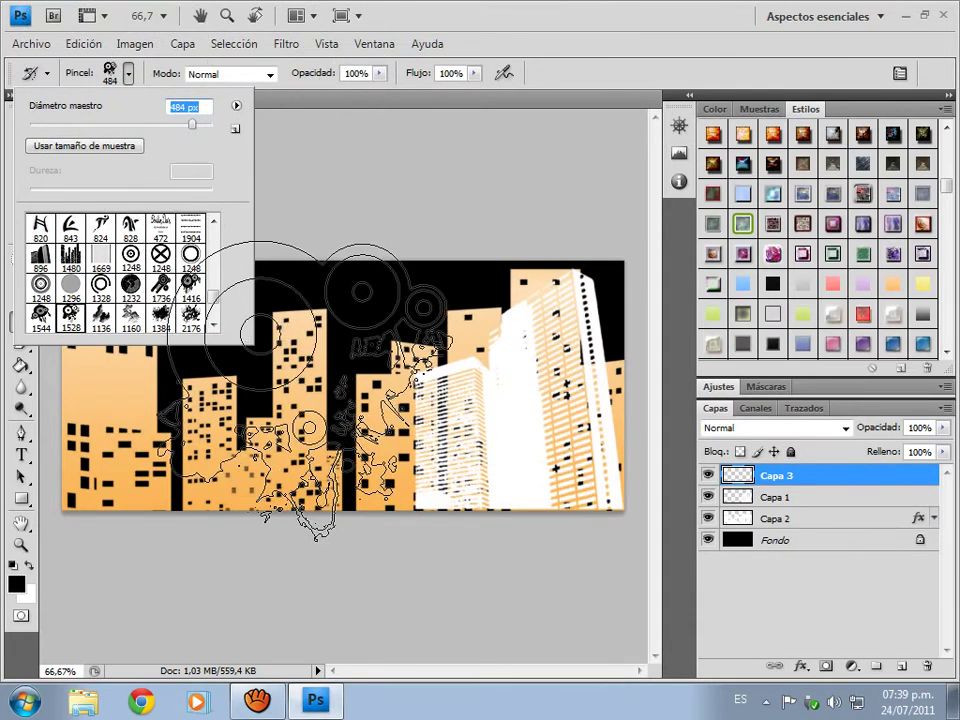
{"action": "left_click", "coordinate": [305, 385]}
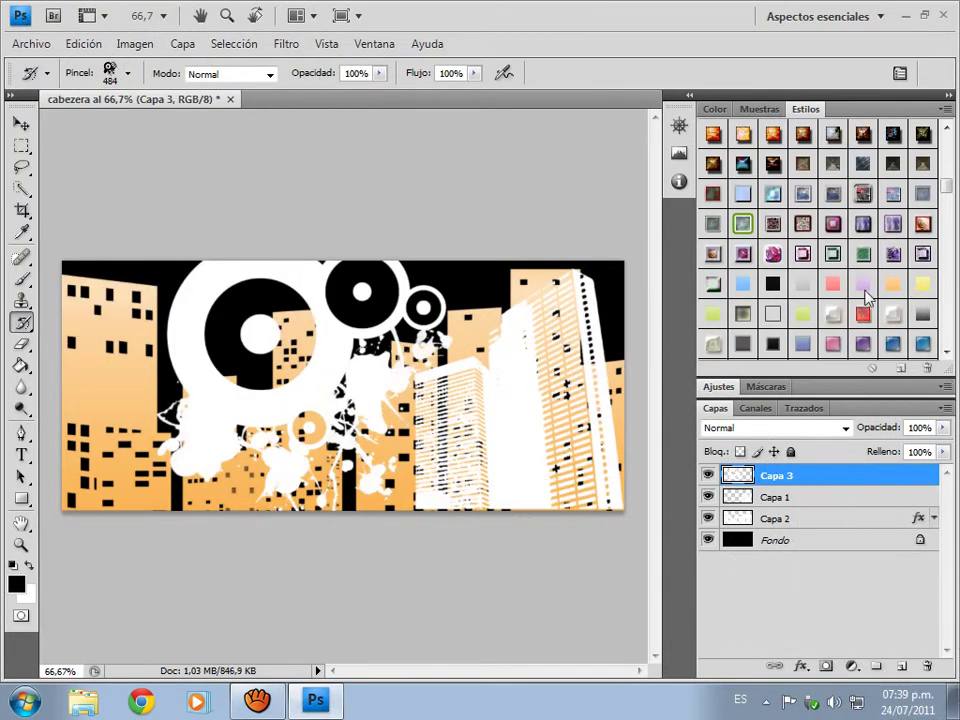
Try the light green, yellow and red styles on Capa 3, settle on the light purple gradient style, and collapse its effects list.
{"action": "left_click", "coordinate": [804, 320]}
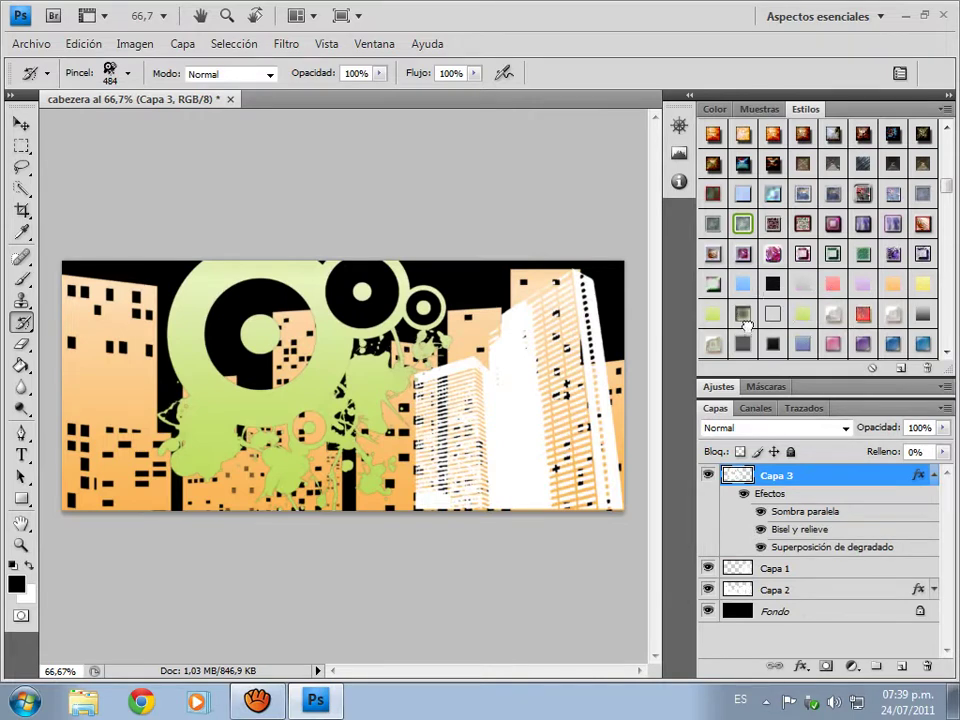
{"action": "left_click", "coordinate": [914, 288]}
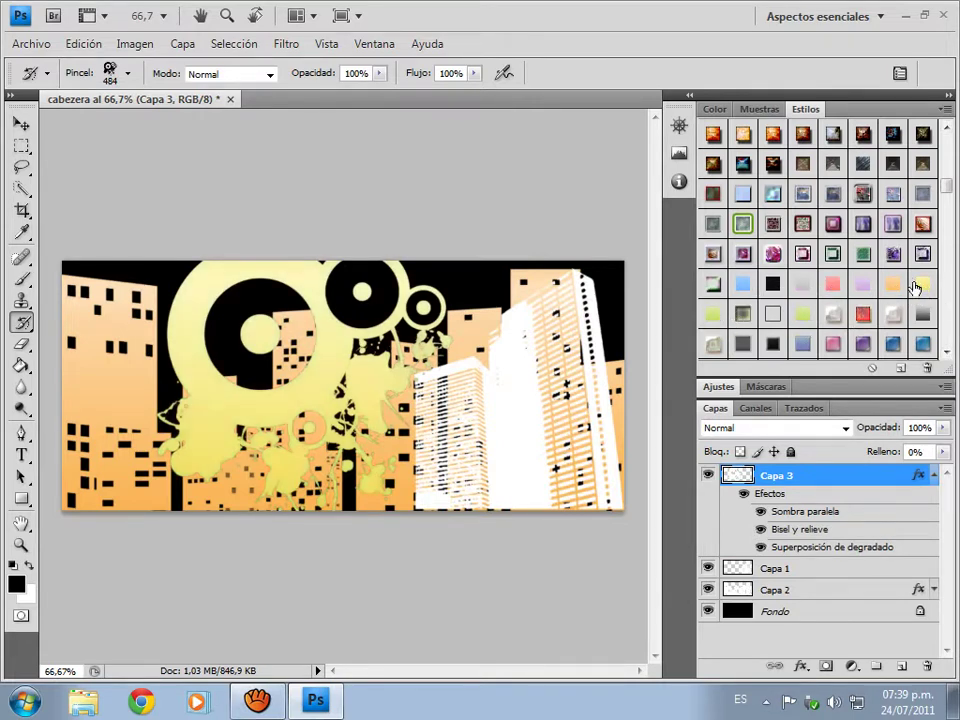
{"action": "left_click", "coordinate": [840, 289]}
{"action": "left_click", "coordinate": [865, 292]}
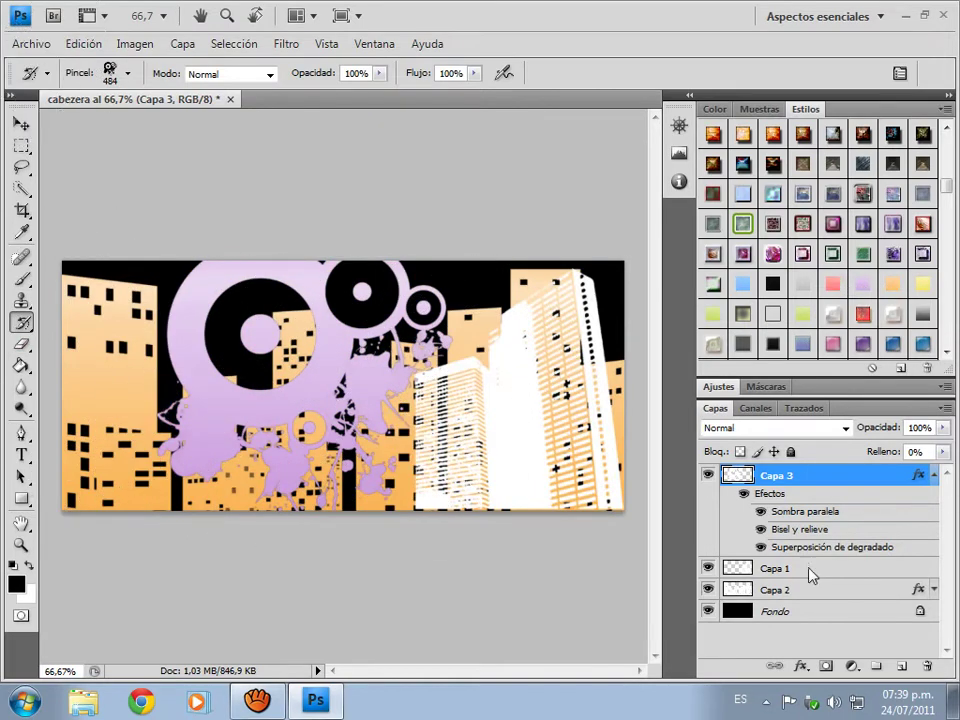
{"action": "left_click", "coordinate": [933, 478]}
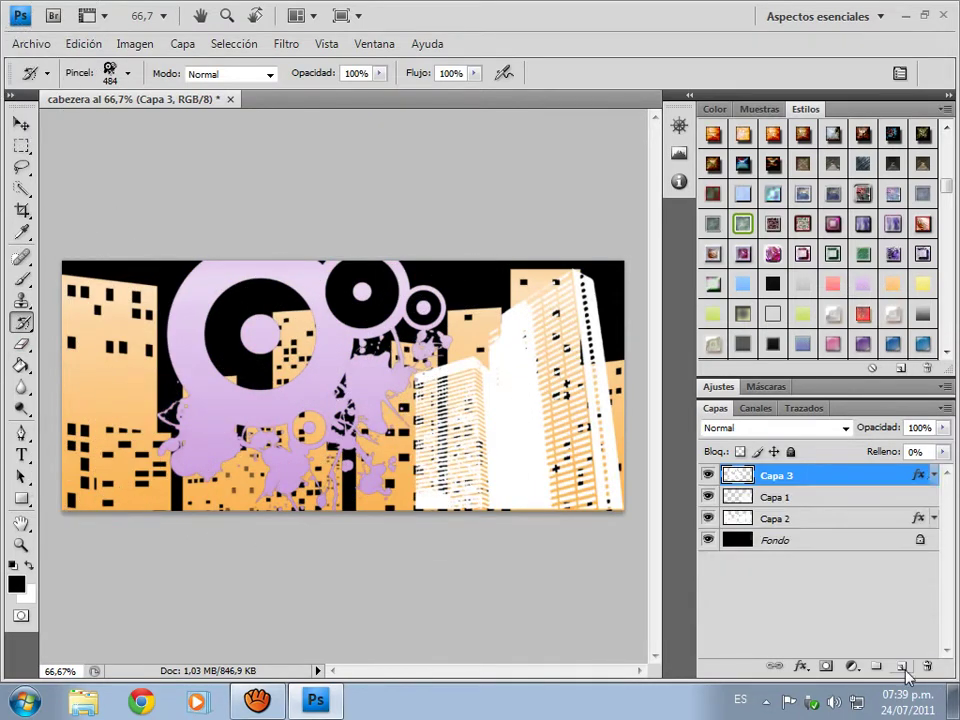
On a new layer above Capa 3, stamp the 1632 brush at its full size over the canvas's left half with the History Brush.
{"action": "left_click", "coordinate": [901, 666]}
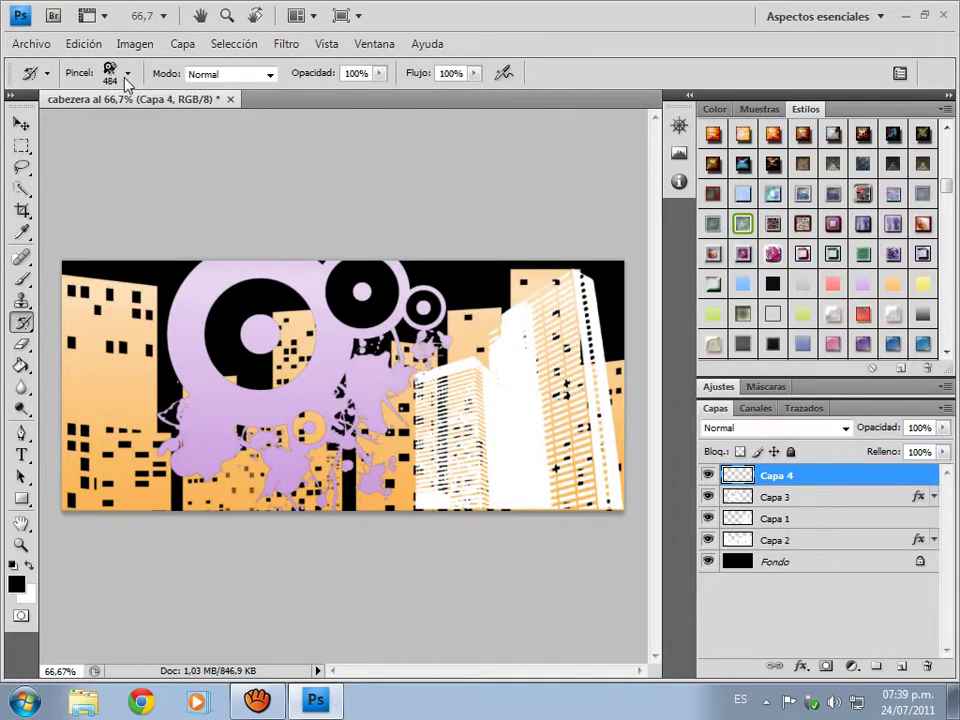
{"action": "left_click", "coordinate": [127, 75]}
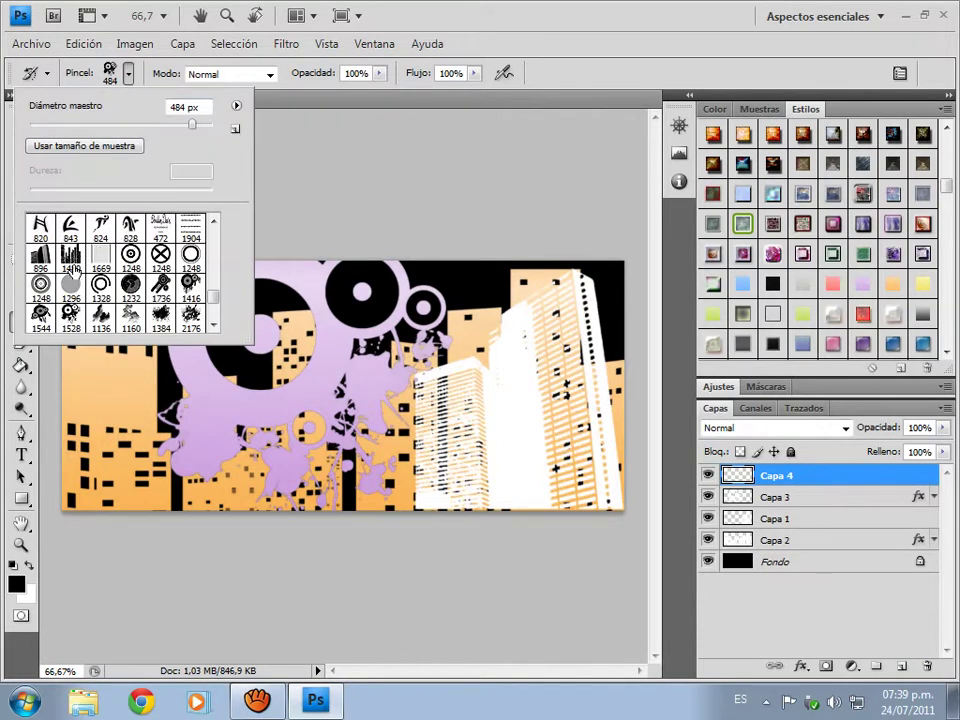
{"action": "left_click", "coordinate": [215, 326]}
{"action": "left_click", "coordinate": [215, 326]}
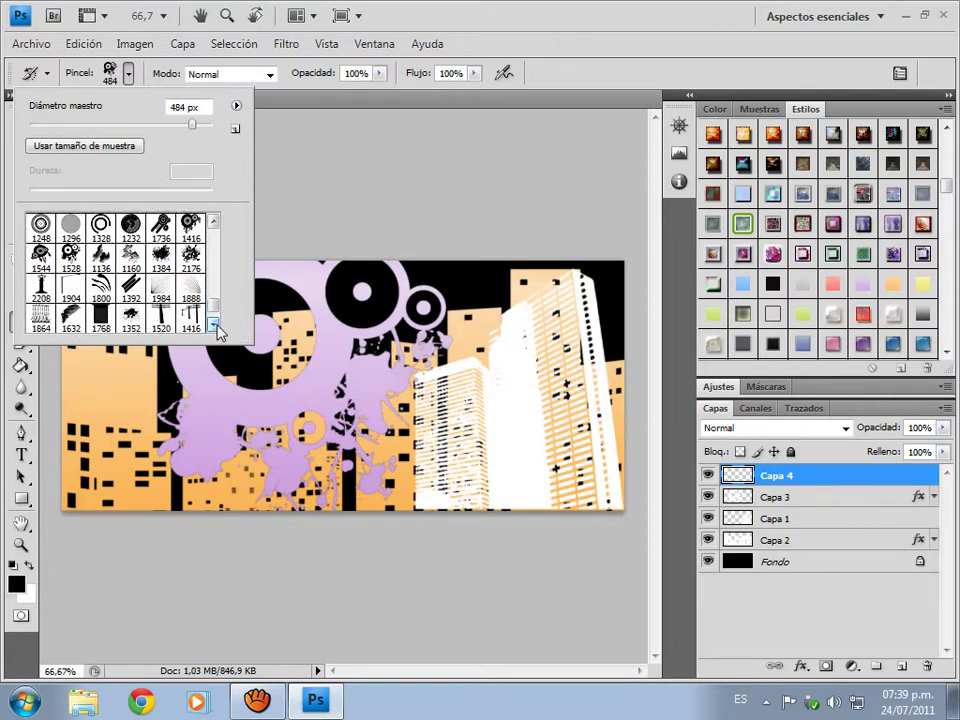
{"action": "left_click", "coordinate": [215, 326]}
{"action": "left_click", "coordinate": [190, 288]}
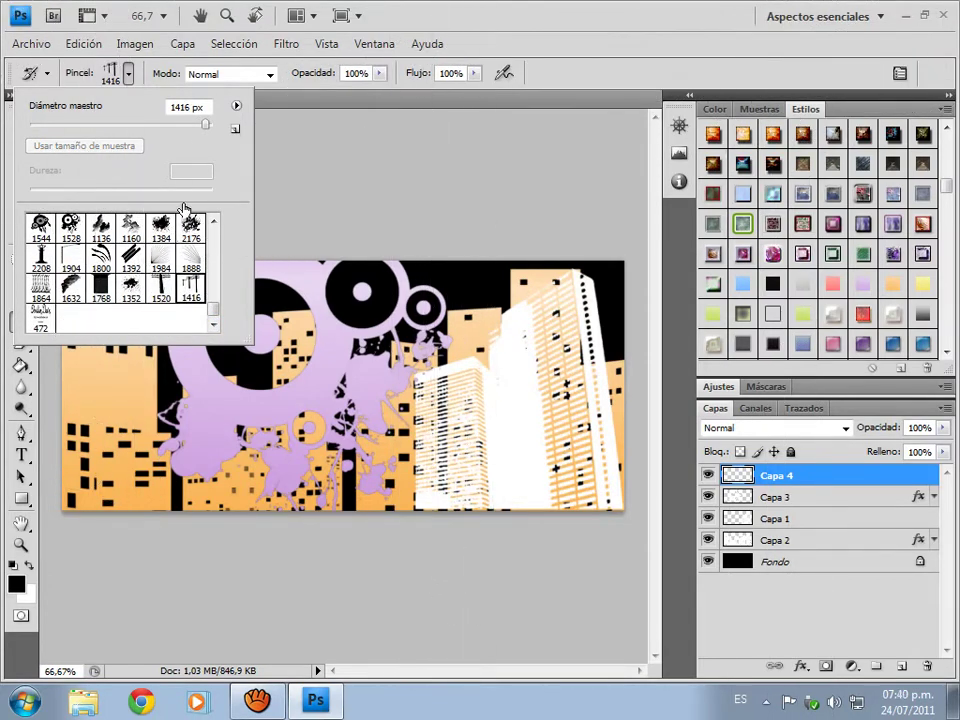
{"action": "left_click", "coordinate": [102, 289]}
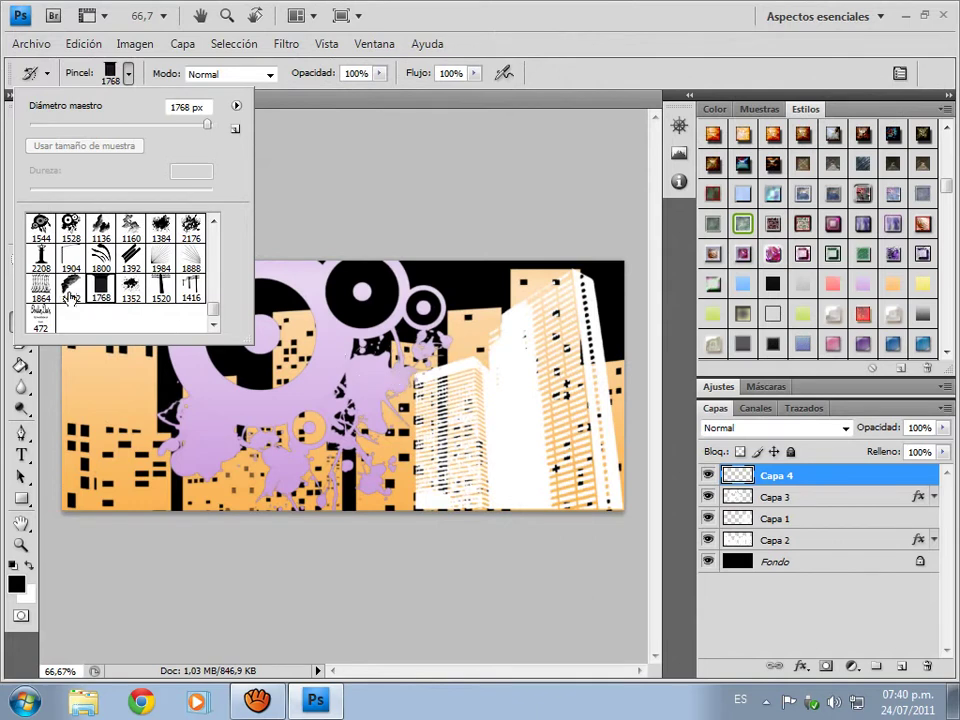
{"action": "left_click", "coordinate": [70, 288]}
{"action": "left_click", "coordinate": [330, 330]}
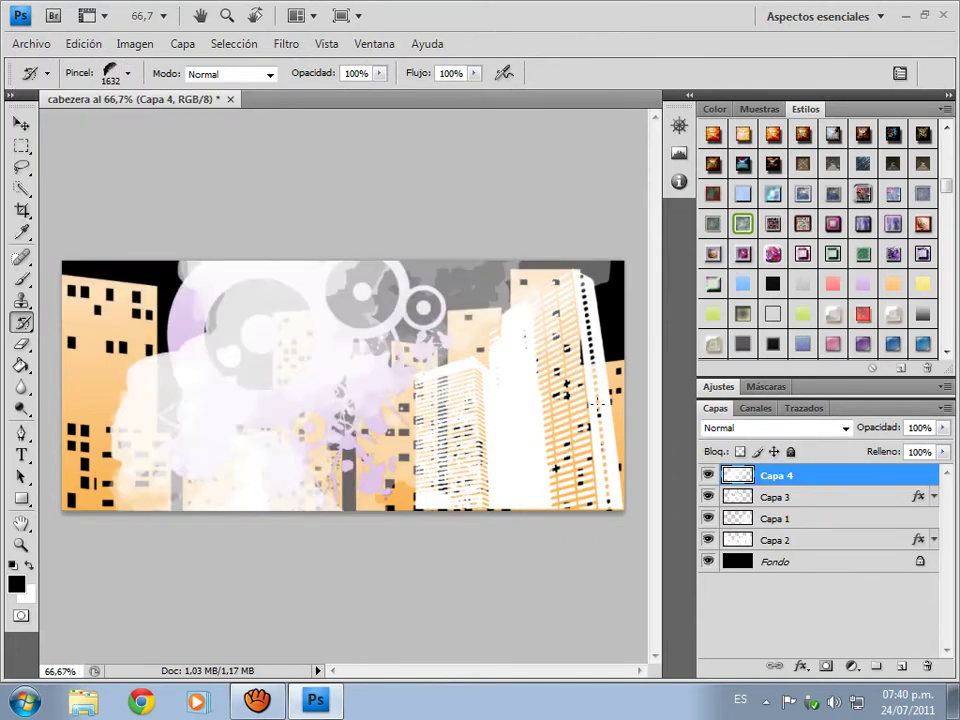
{"action": "key", "text": "ctrl+z"}
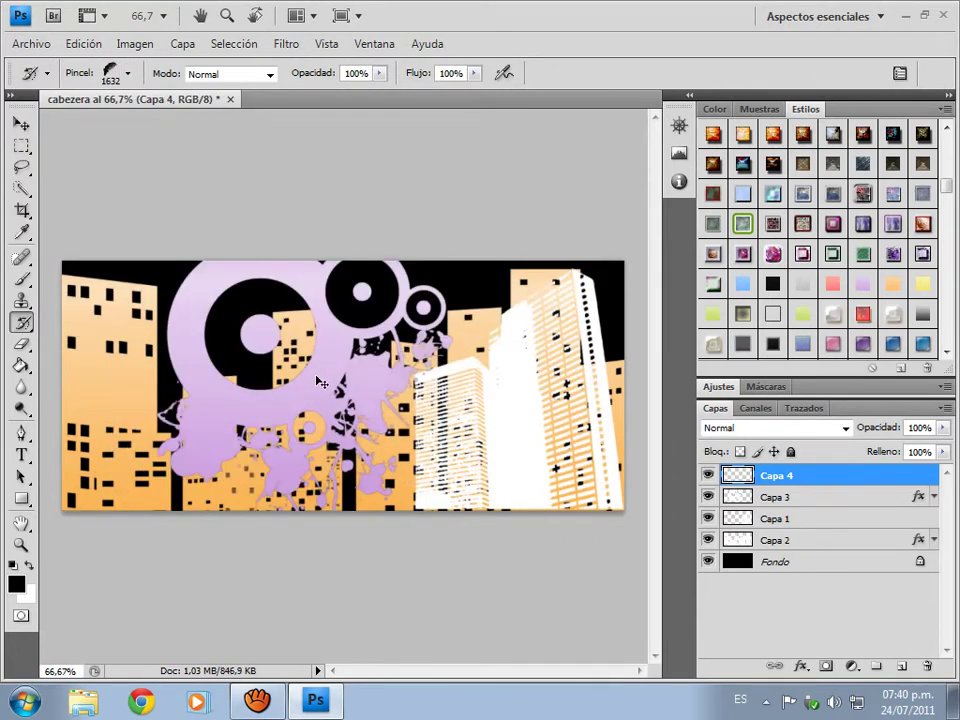
{"action": "left_click", "coordinate": [316, 389]}
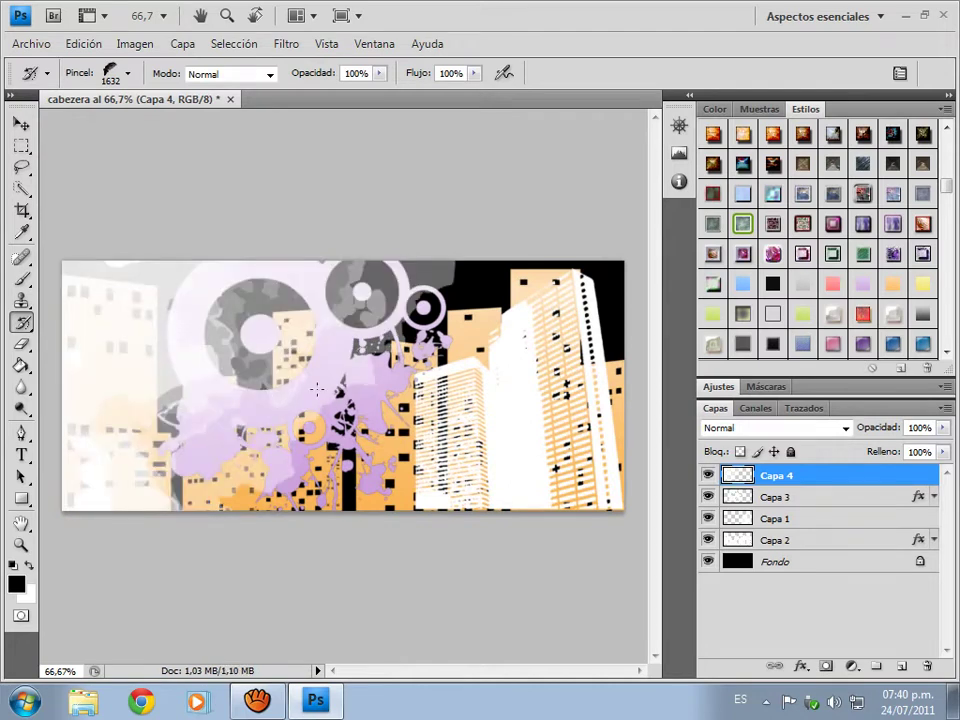
Move the brush layer Capa 4 below Capa 2, directly above the Fondo background.
{"action": "left_click_drag", "start_coordinate": [800, 478], "coordinate": [768, 545]}
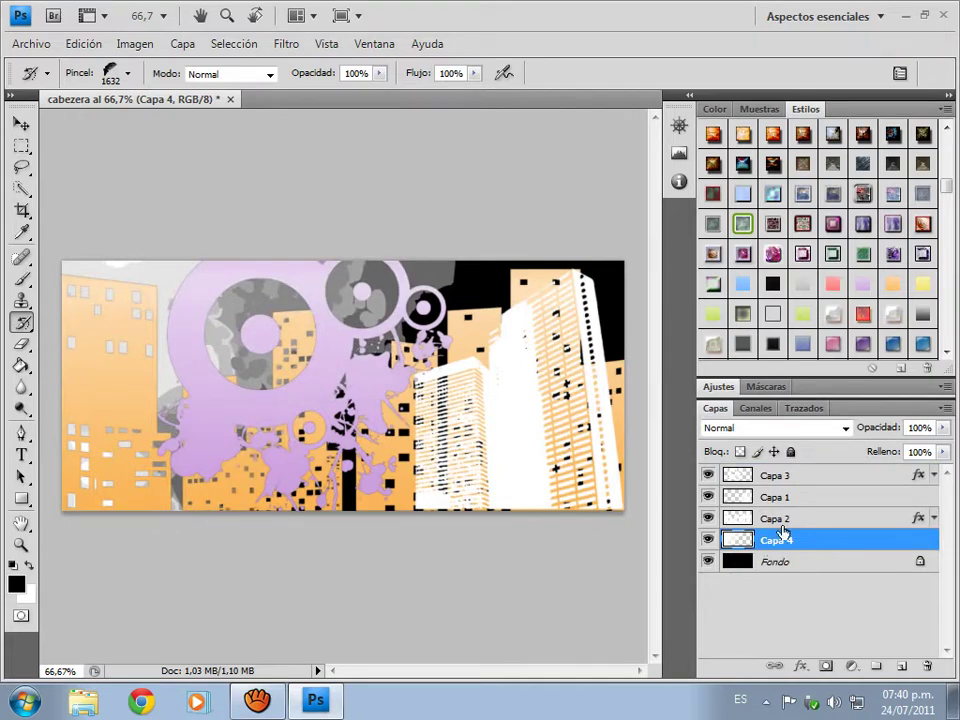
{"action": "left_click_drag", "start_coordinate": [784, 531], "coordinate": [784, 517]}
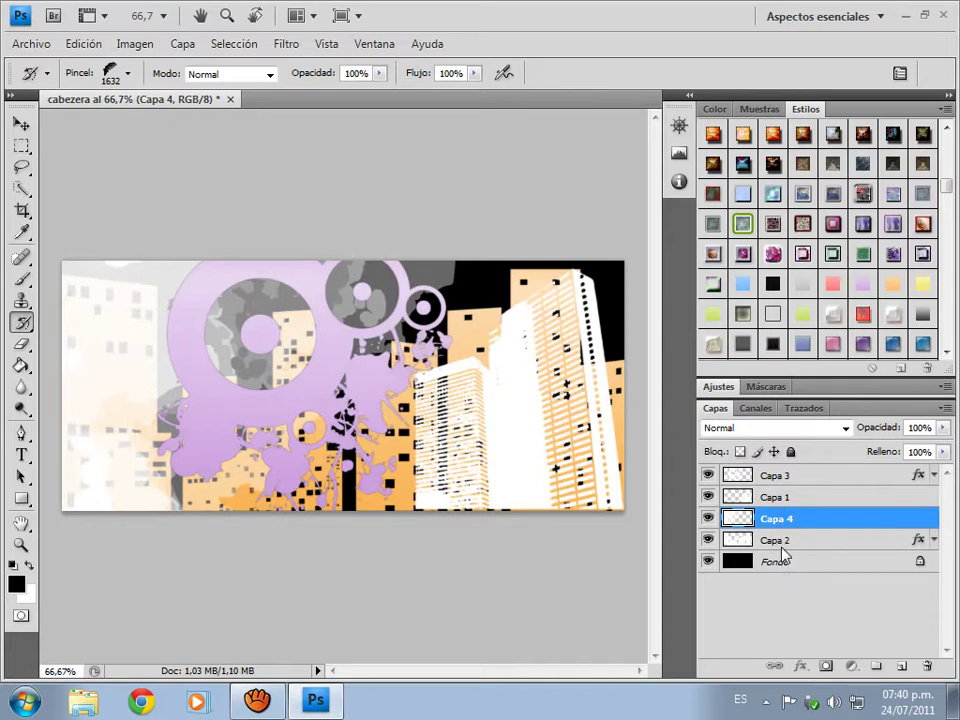
{"action": "left_click_drag", "start_coordinate": [784, 521], "coordinate": [776, 549]}
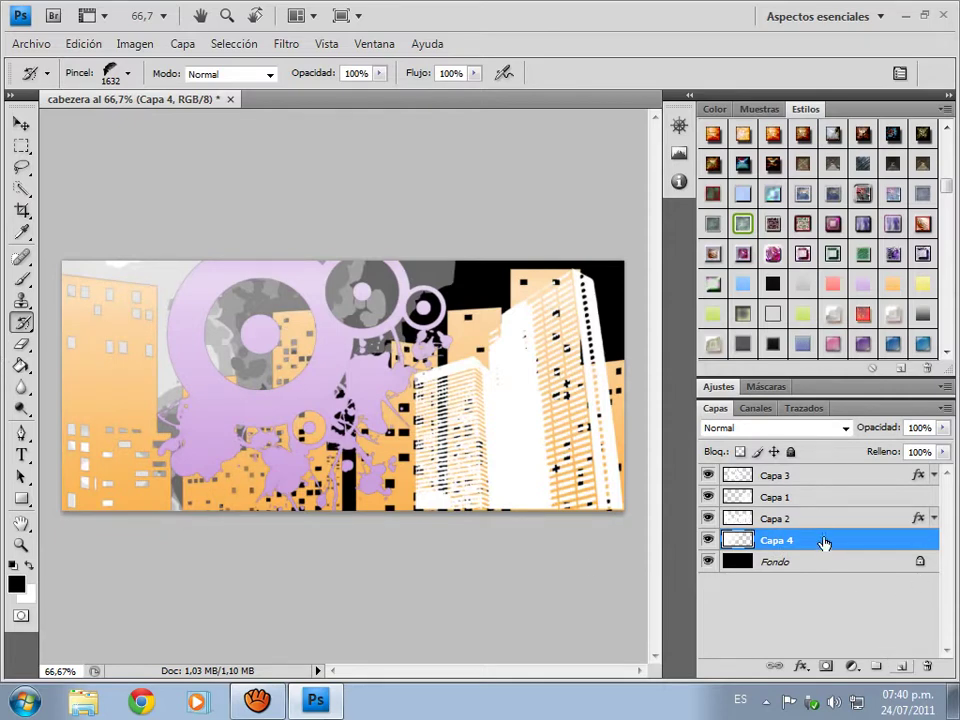
{"action": "left_click", "coordinate": [790, 478]}
{"action": "left_click", "coordinate": [903, 667]}
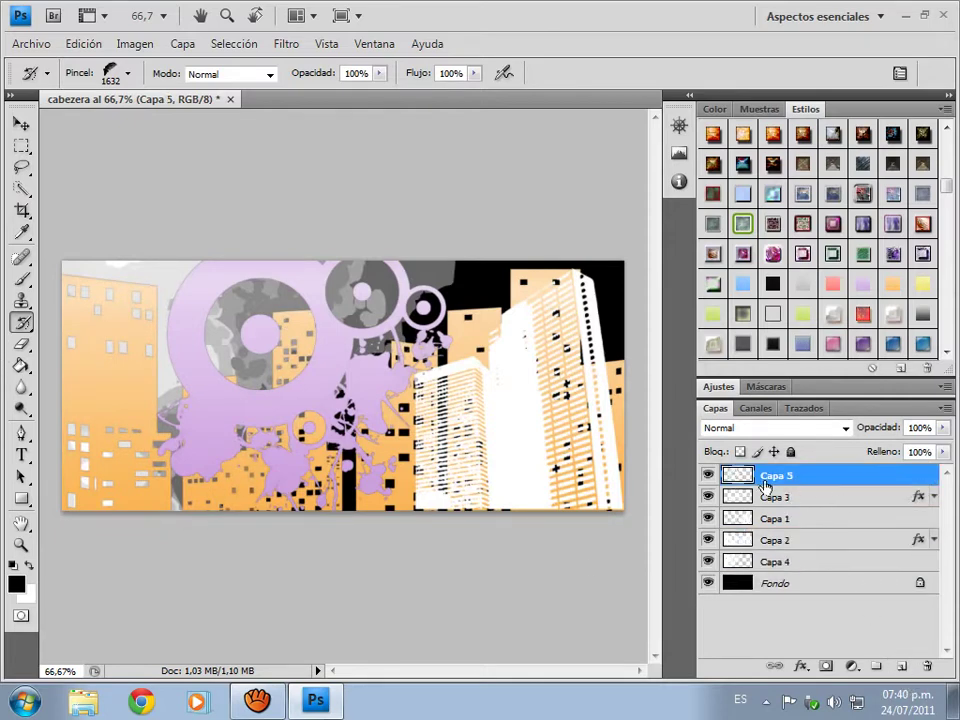
{"action": "left_click", "coordinate": [21, 455]}
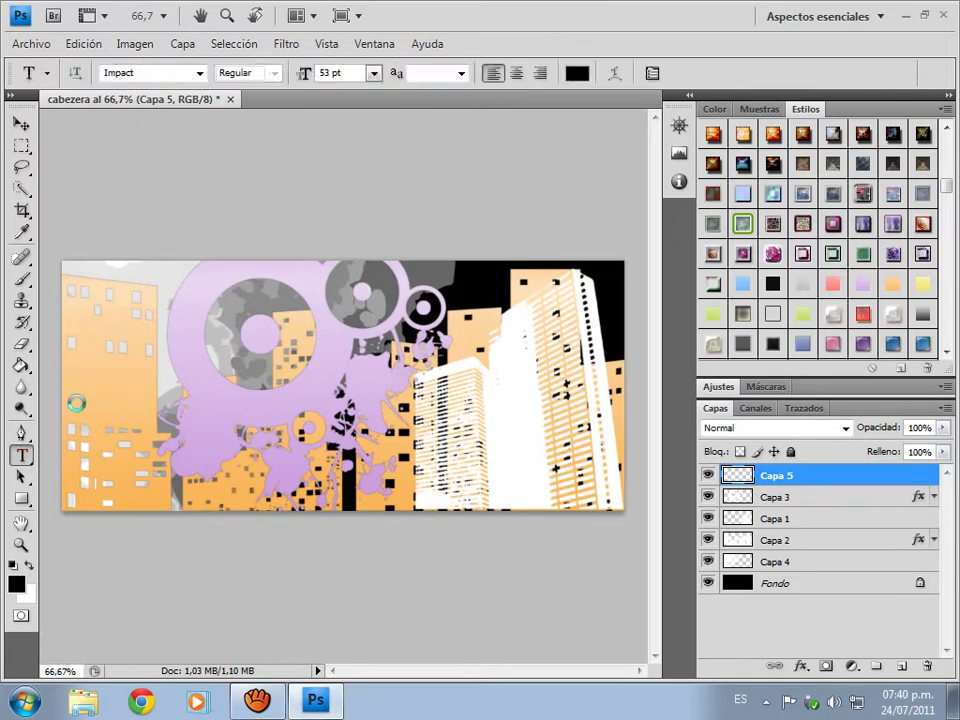
{"action": "left_click", "coordinate": [73, 403]}
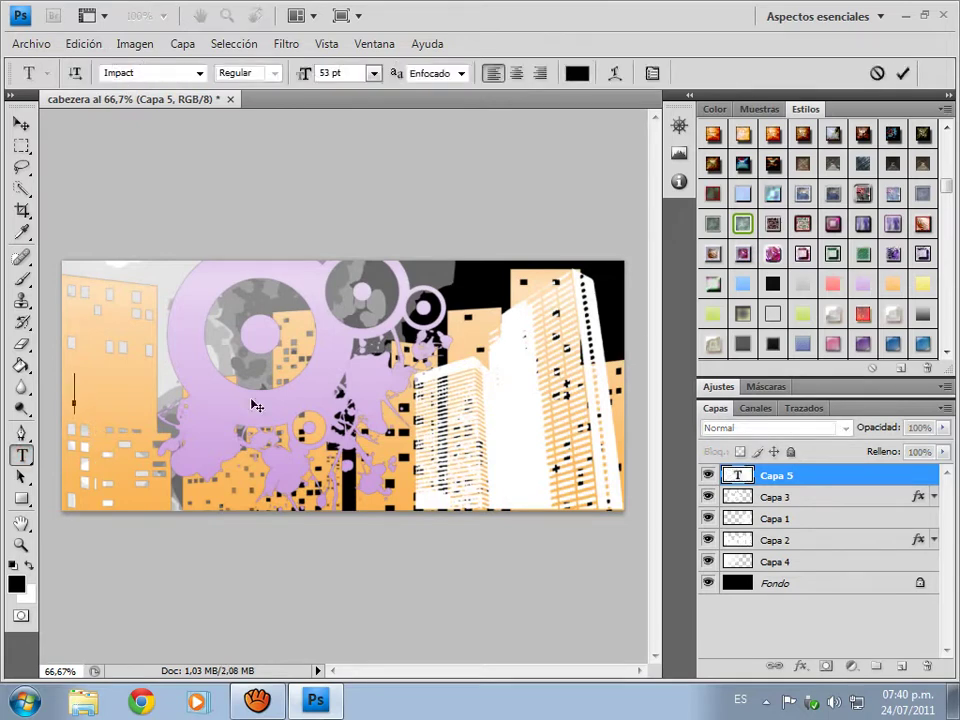
{"action": "type", "text": "www"}
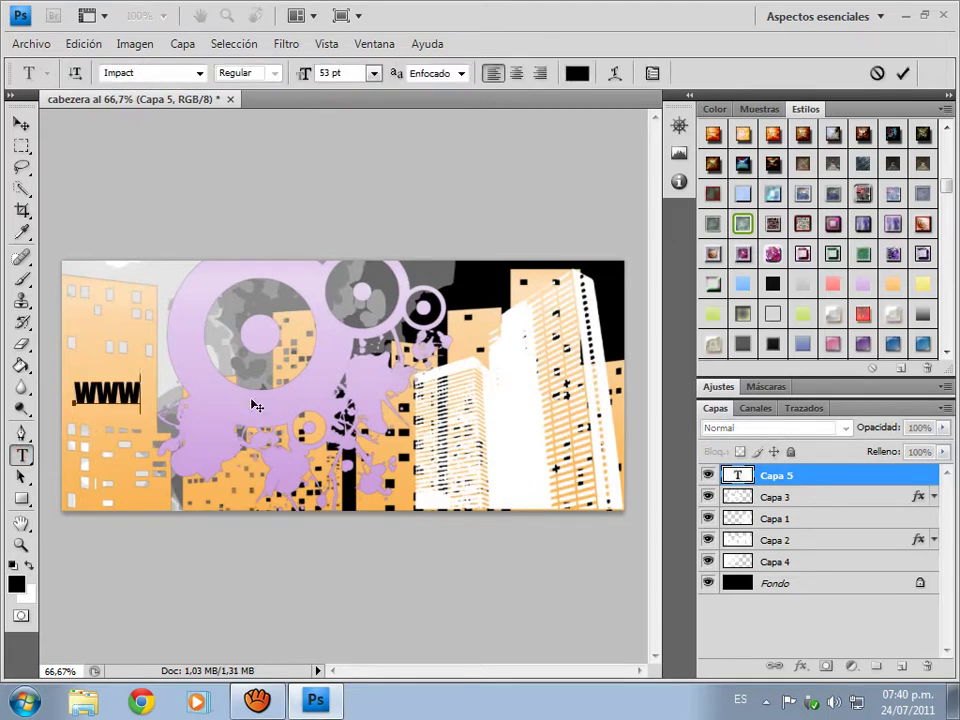
{"action": "type", "text": ".tutorialphot"}
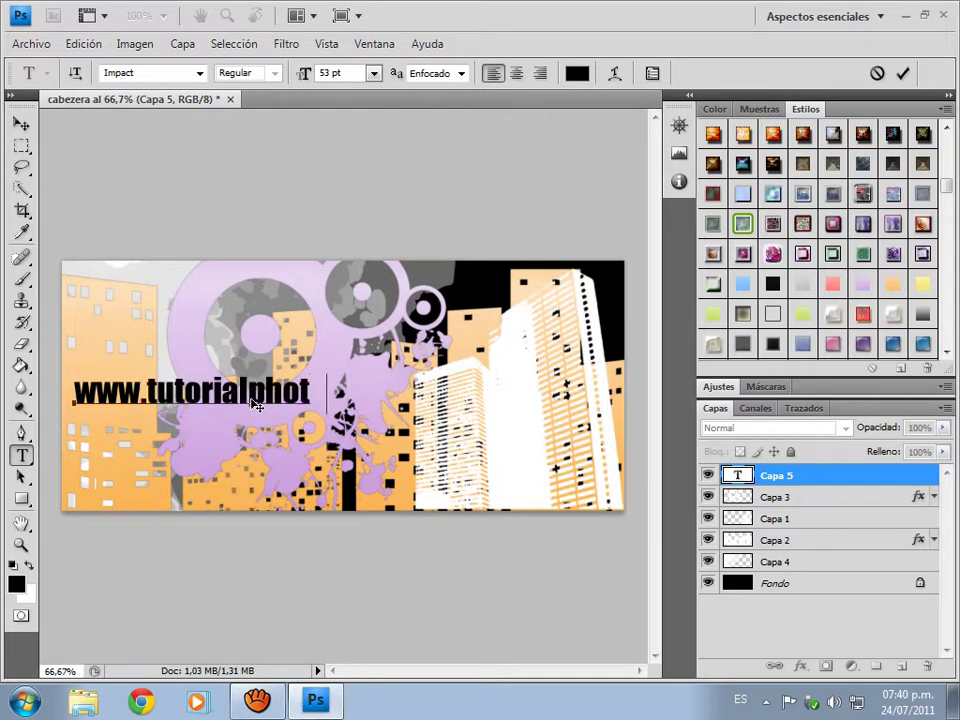
{"action": "type", "text": "oshopfacil"}
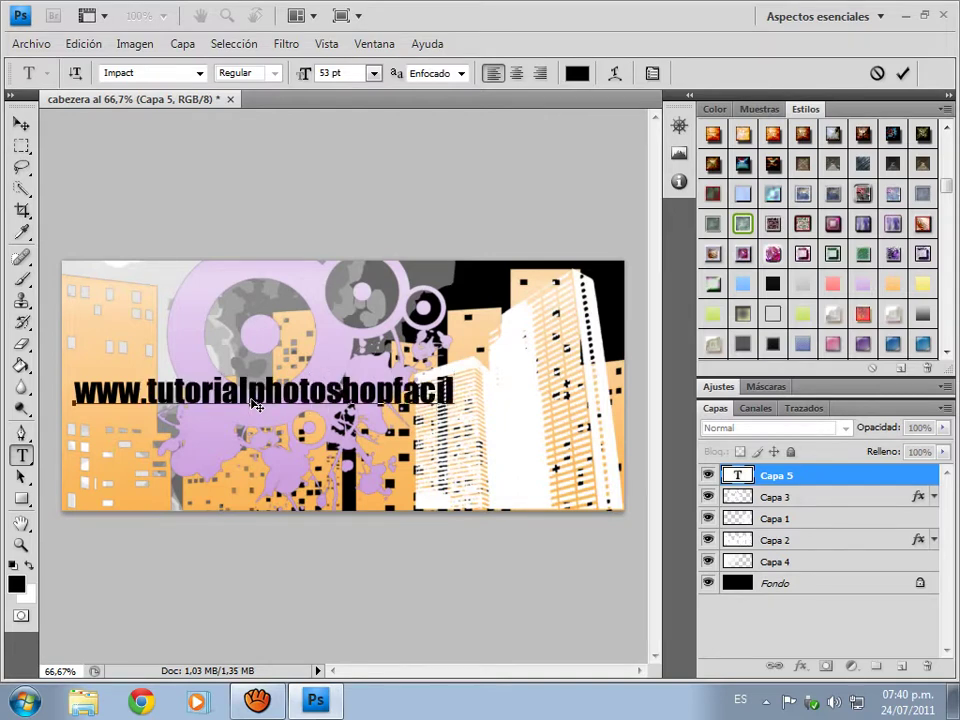
{"action": "type", "text": ".blogsot"}
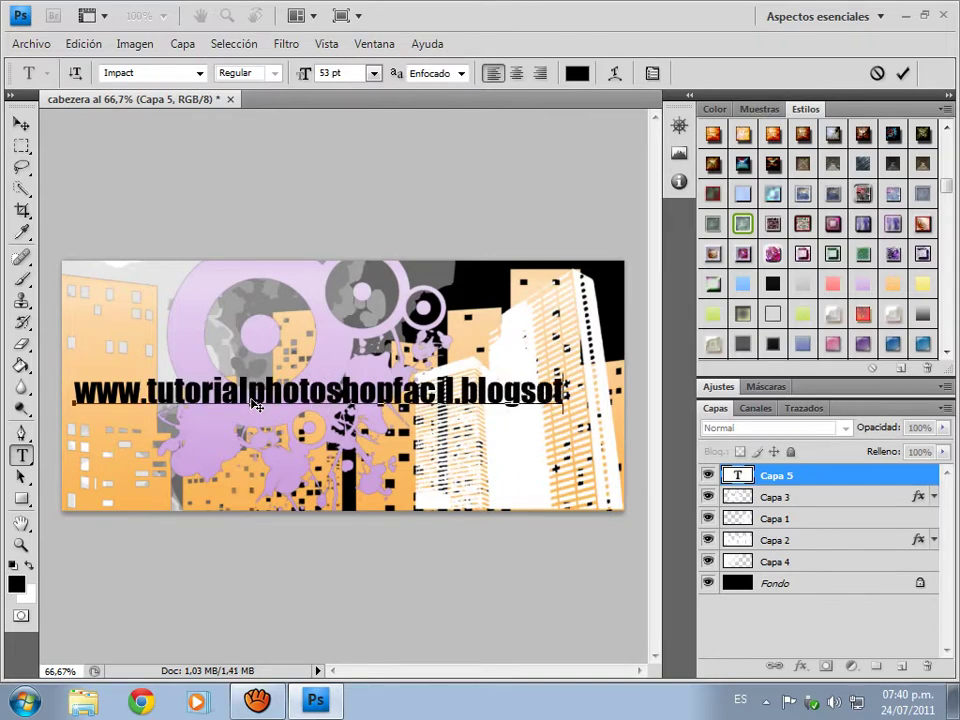
{"action": "type", "text": ".com"}
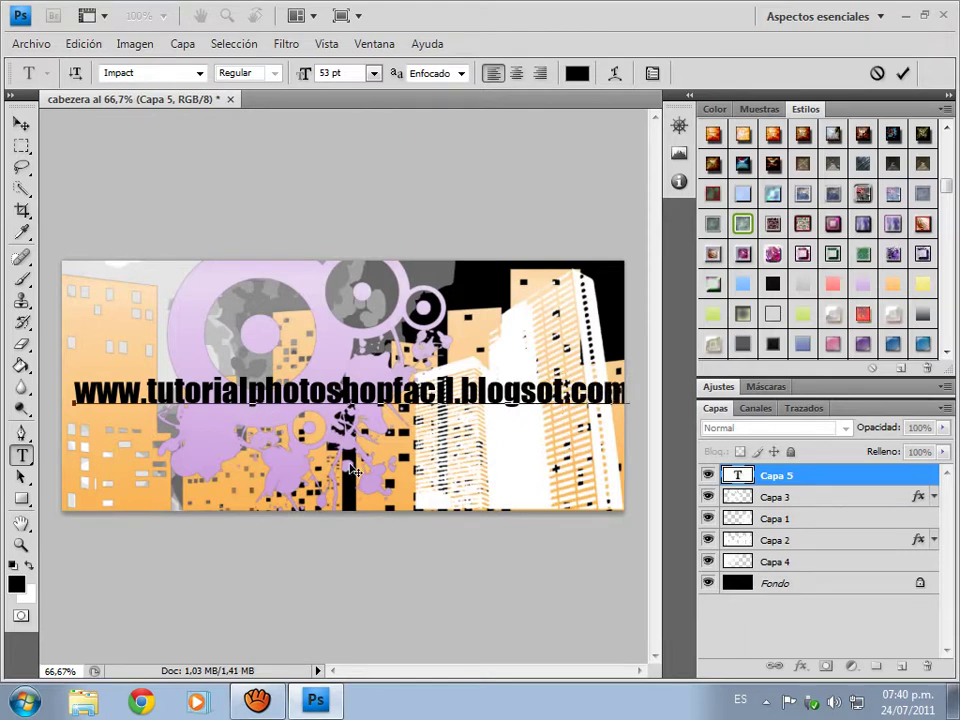
Shift the web address text slightly so it fits within the canvas width and apply the light orange gradient style to it.
{"action": "mouse_move", "coordinate": [352, 470]}
{"action": "left_mouse_down"}
{"action": "mouse_move", "coordinate": [338, 464]}
{"action": "mouse_move", "coordinate": [346, 472]}
{"action": "left_mouse_up"}
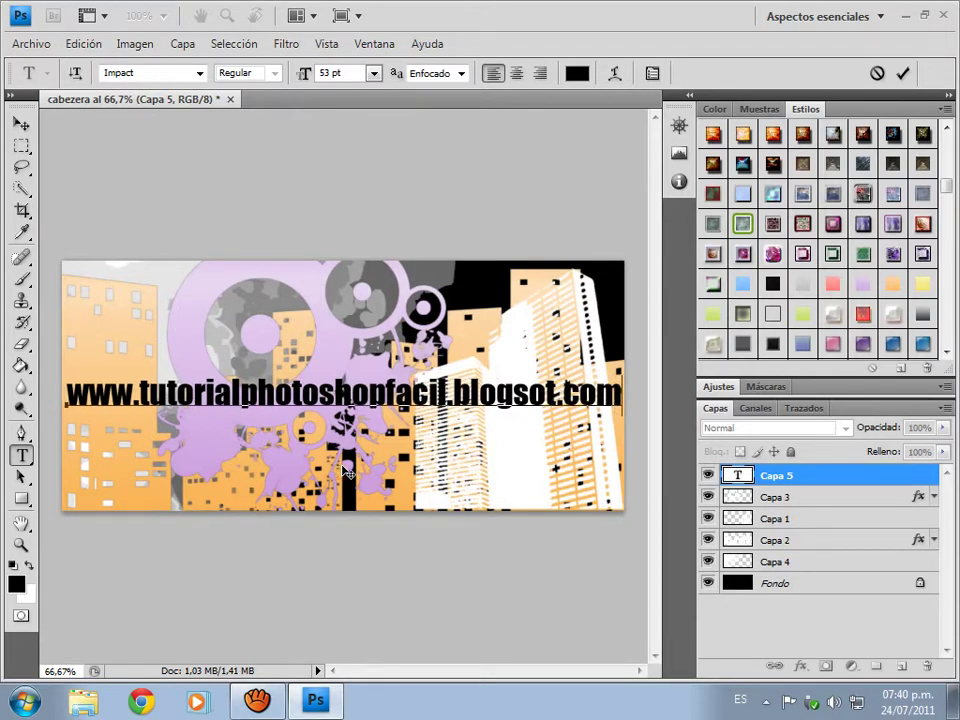
{"action": "key", "text": "ctrl+a"}
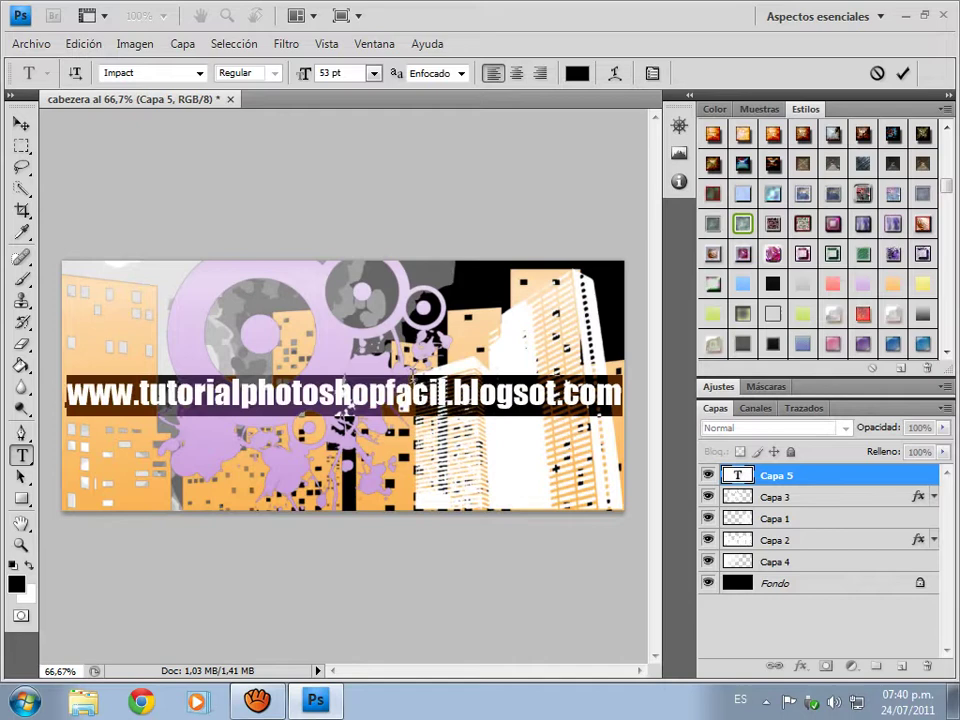
{"action": "left_click", "coordinate": [897, 286]}
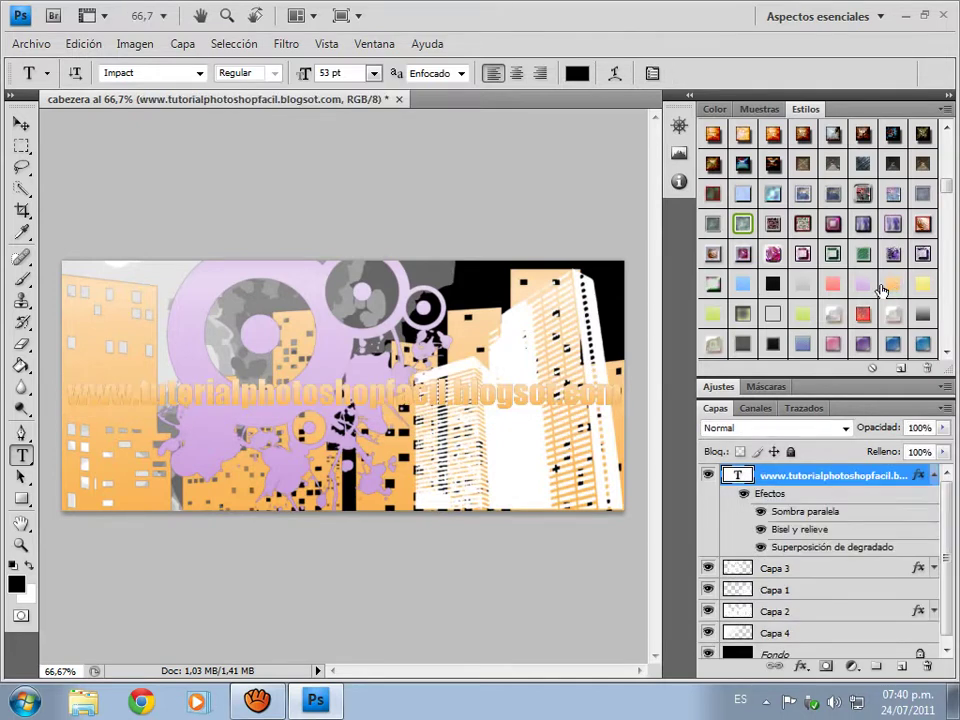
Apply the bright red preset style with glow, gradient overlay and stroke to the web address text layer.
{"action": "left_click", "coordinate": [946, 128]}
{"action": "left_click", "coordinate": [946, 128]}
{"action": "left_click", "coordinate": [946, 128]}
{"action": "left_click", "coordinate": [946, 128]}
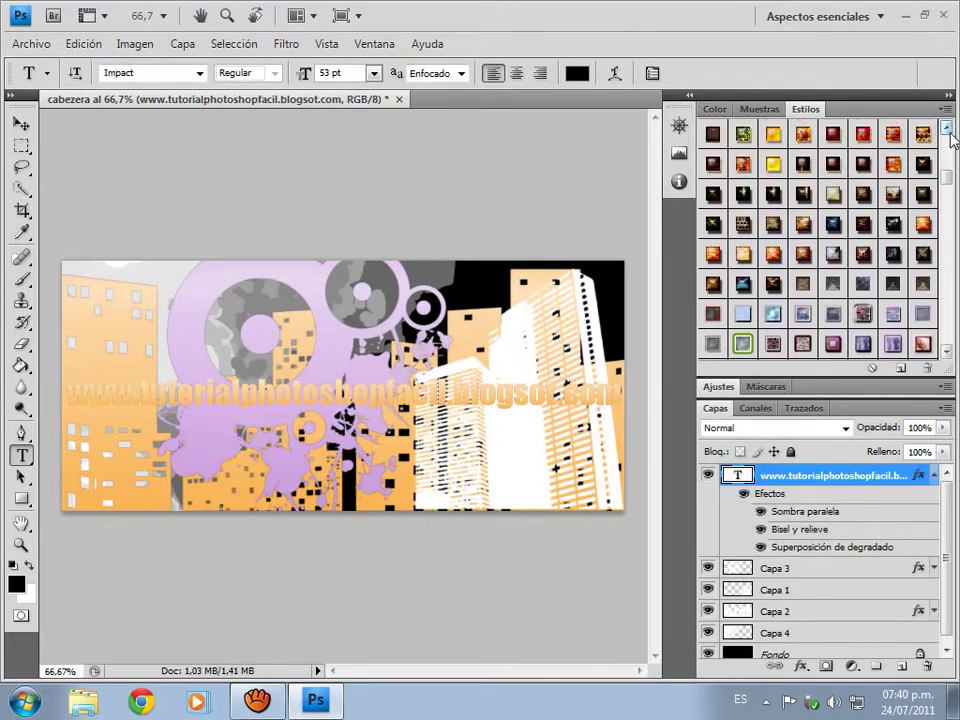
{"action": "left_click", "coordinate": [946, 128]}
{"action": "left_click", "coordinate": [946, 128]}
{"action": "left_click", "coordinate": [946, 128]}
{"action": "left_click", "coordinate": [946, 128]}
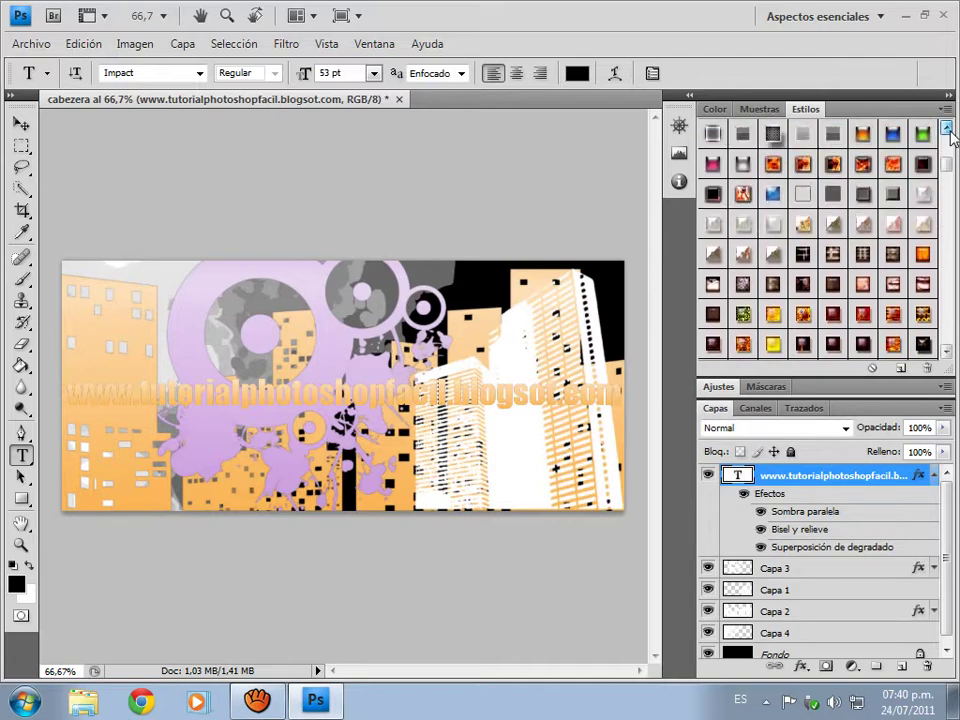
{"action": "left_click", "coordinate": [946, 128]}
{"action": "left_click", "coordinate": [946, 128]}
{"action": "left_click", "coordinate": [946, 128]}
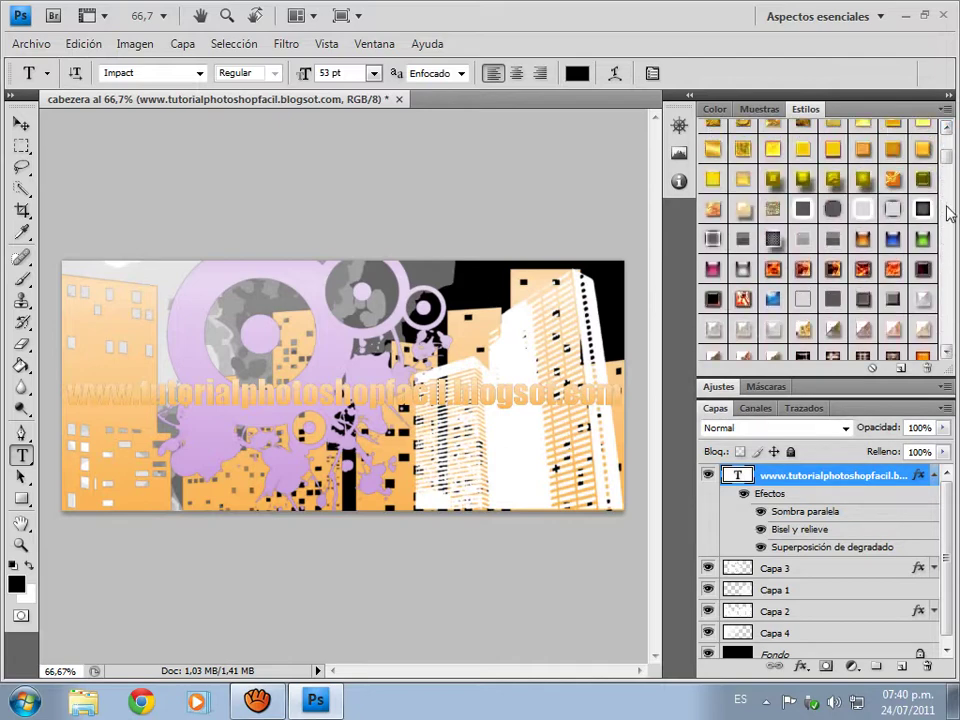
{"action": "left_click_drag", "start_coordinate": [948, 166], "coordinate": [946, 244]}
{"action": "left_click", "coordinate": [754, 235]}
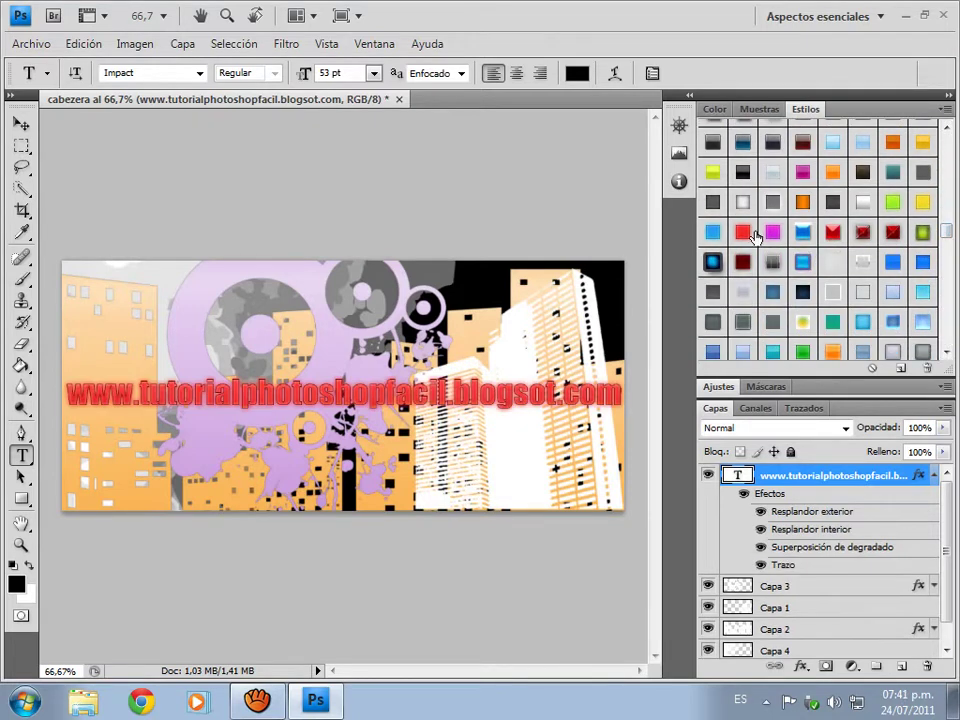
Stretch the web address text vertically to about 254.5% height and centre it at about X 450 px, Y 221 px.
{"action": "left_click", "coordinate": [255, 410]}
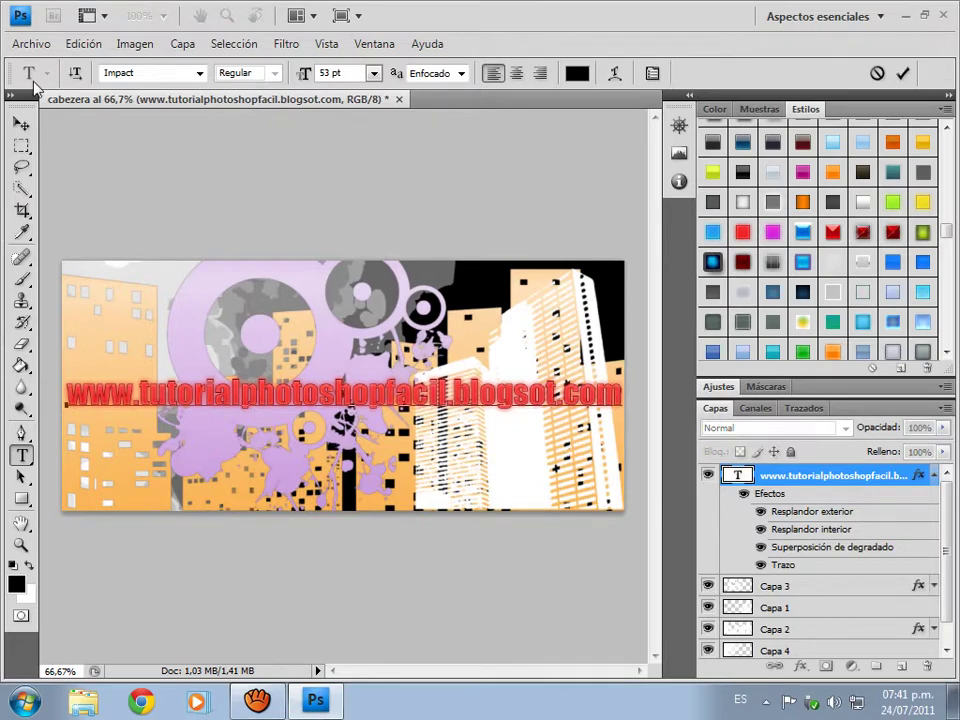
{"action": "left_click", "coordinate": [20, 122]}
{"action": "key", "text": "ctrl+t"}
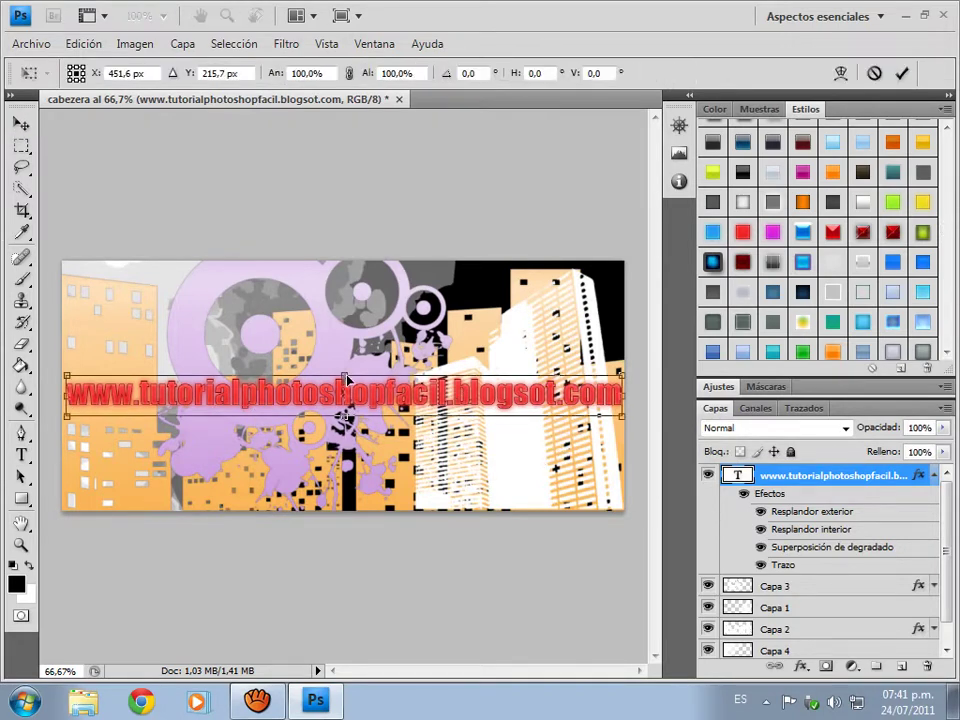
{"action": "left_click_drag", "start_coordinate": [348, 380], "coordinate": [344, 318]}
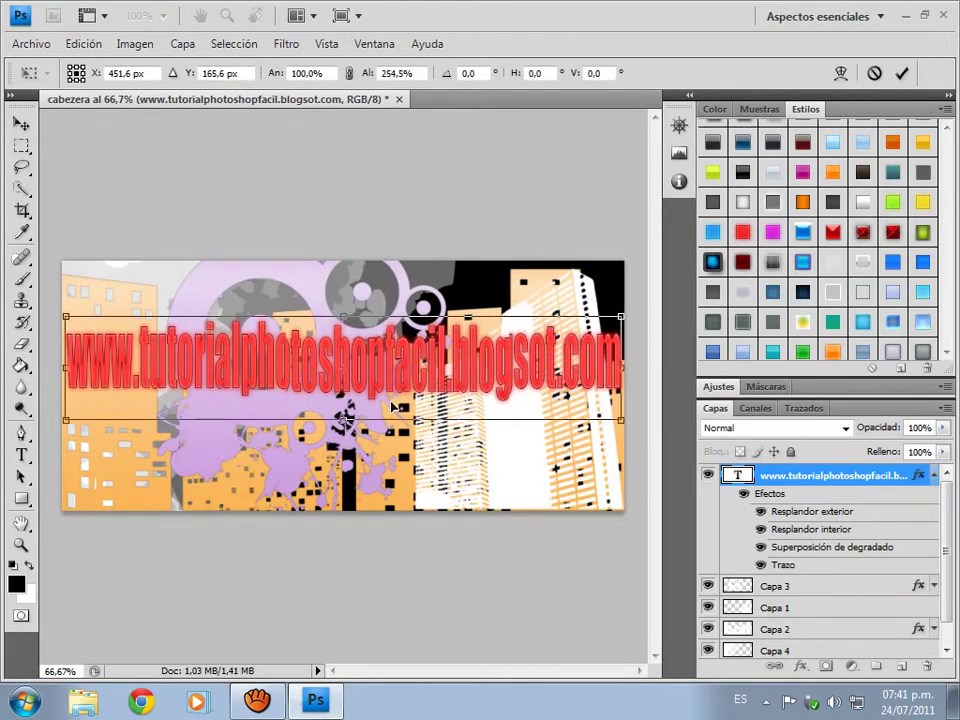
{"action": "mouse_move", "coordinate": [392, 406]}
{"action": "left_mouse_down"}
{"action": "mouse_move", "coordinate": [404, 425]}
{"action": "mouse_move", "coordinate": [394, 384]}
{"action": "left_mouse_up"}
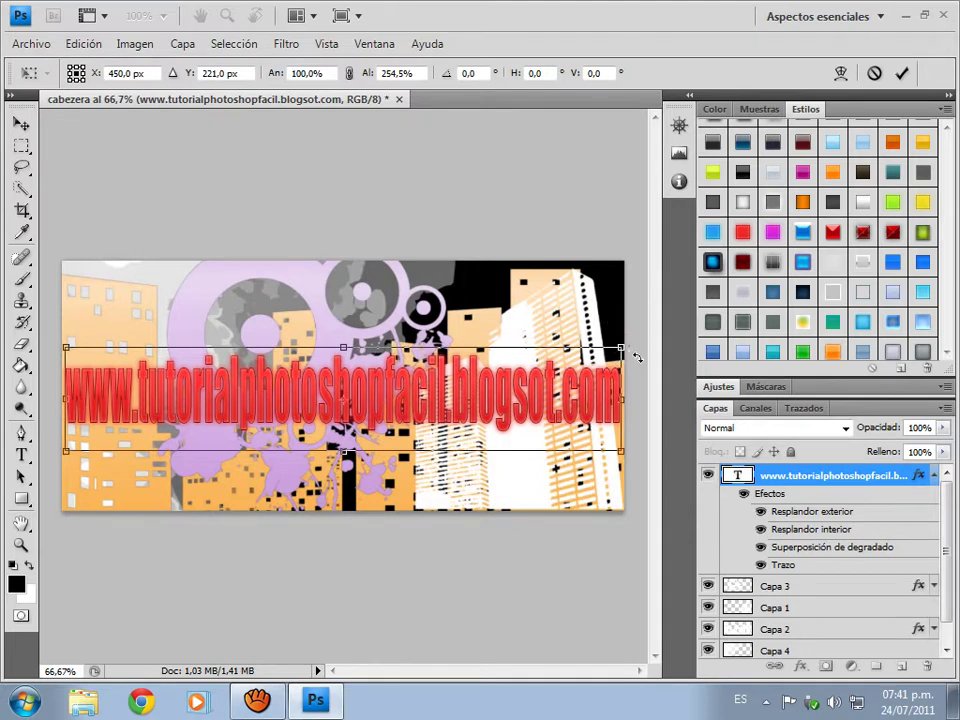
{"action": "key", "text": "Return"}
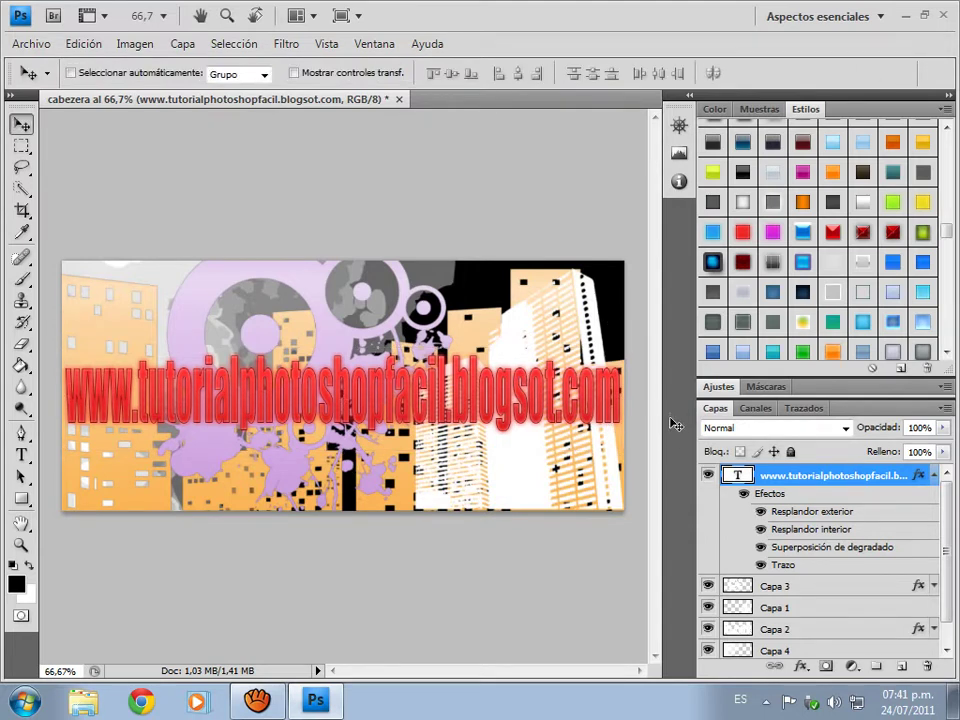
Save a JPEG copy of the header as cabezera.jpg in the blog folder with Máxima quality.
{"action": "left_click", "coordinate": [30, 46]}
{"action": "left_click", "coordinate": [30, 46]}
{"action": "left_click", "coordinate": [30, 47]}
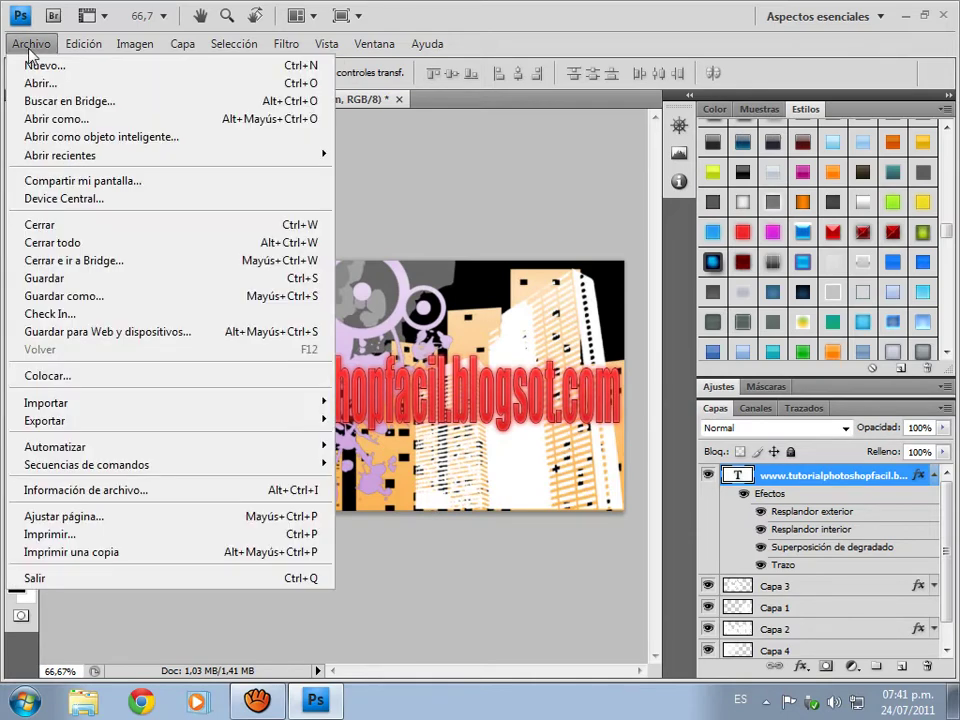
{"action": "left_click", "coordinate": [141, 297]}
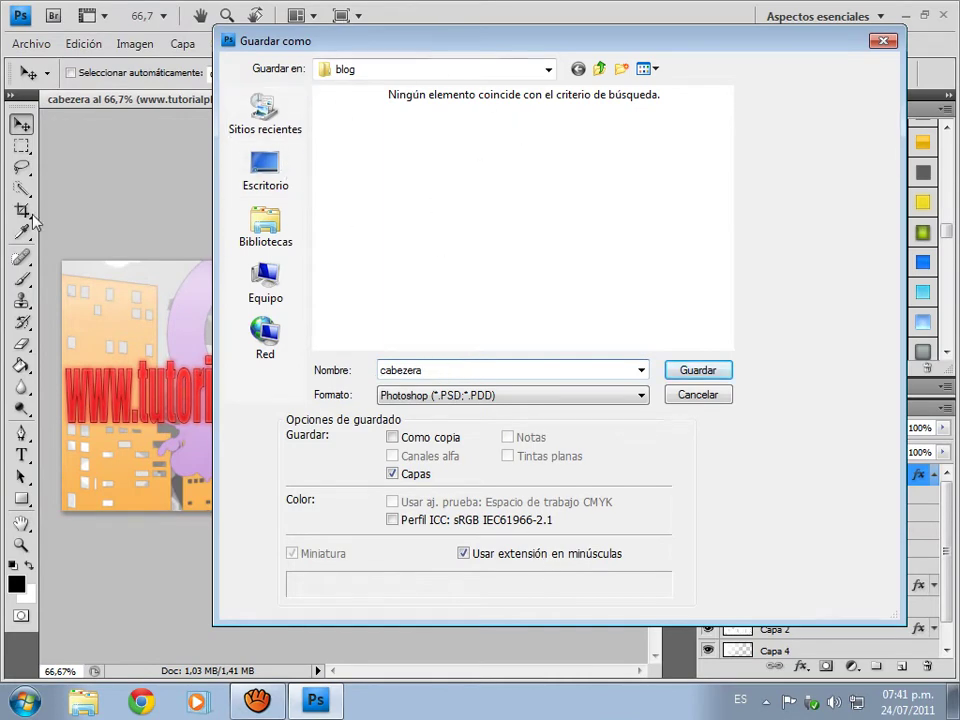
{"action": "left_click", "coordinate": [490, 398]}
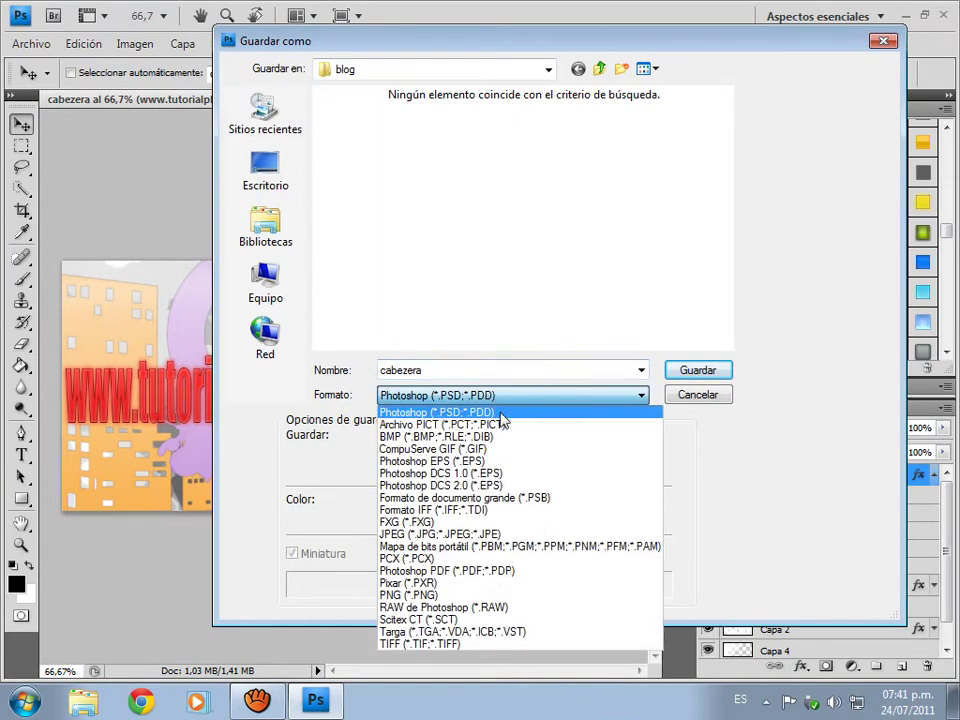
{"action": "left_click", "coordinate": [455, 535]}
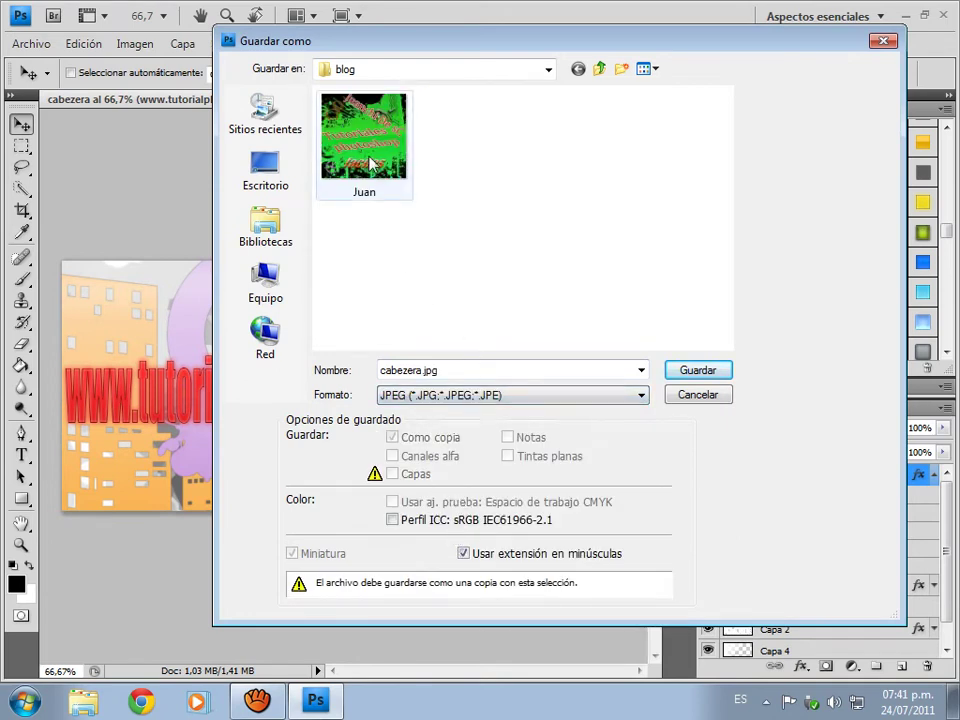
{"action": "left_click", "coordinate": [474, 371]}
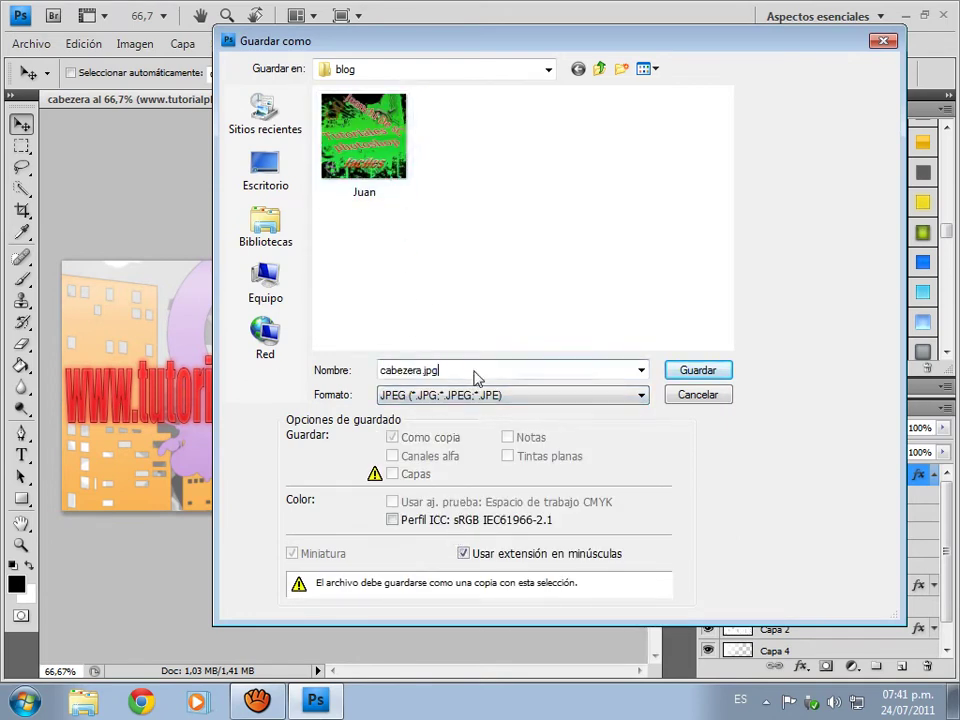
{"action": "left_click", "coordinate": [712, 370]}
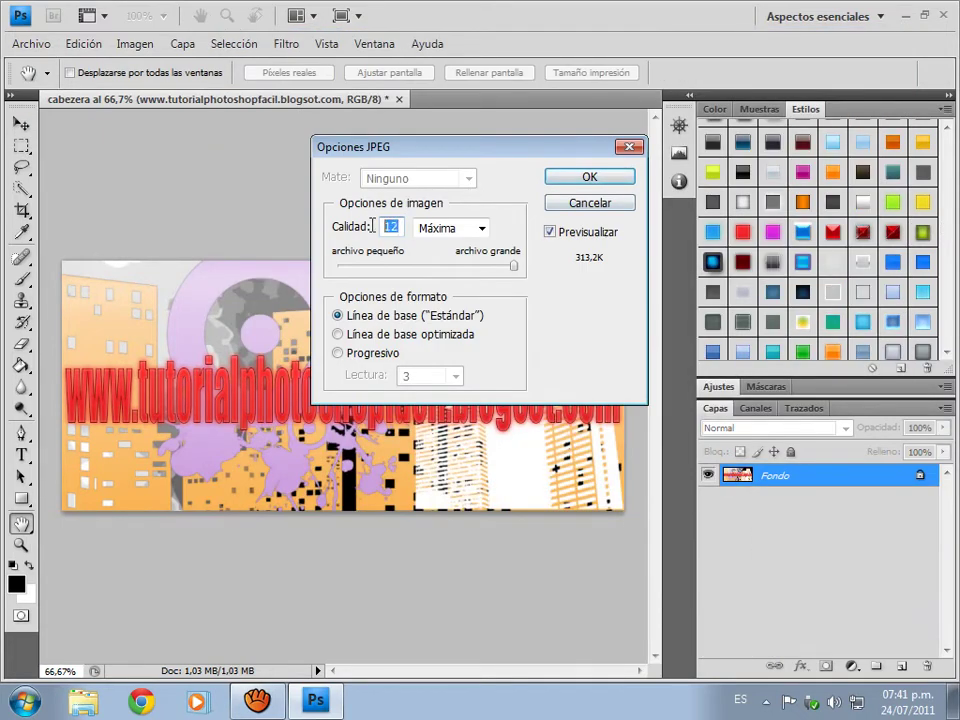
{"action": "left_click", "coordinate": [461, 228]}
{"action": "left_click", "coordinate": [440, 291]}
{"action": "left_click", "coordinate": [589, 176]}
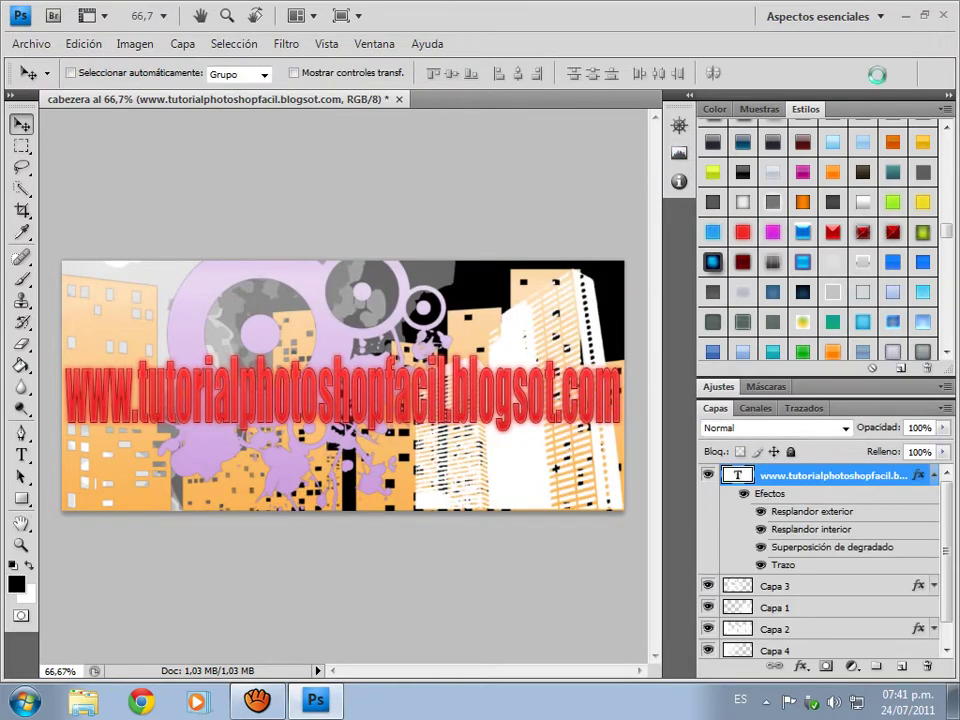
View the saved cabezera image from the blog folder on the desktop and close the viewer.
{"action": "left_click", "coordinate": [905, 15]}
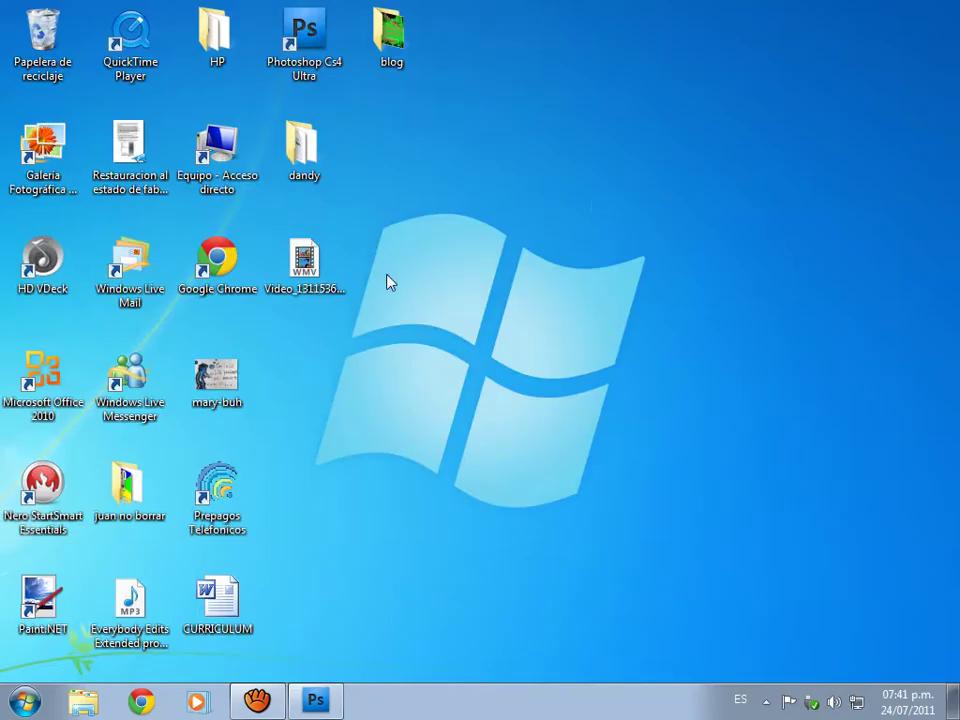
{"action": "double_click", "coordinate": [395, 45]}
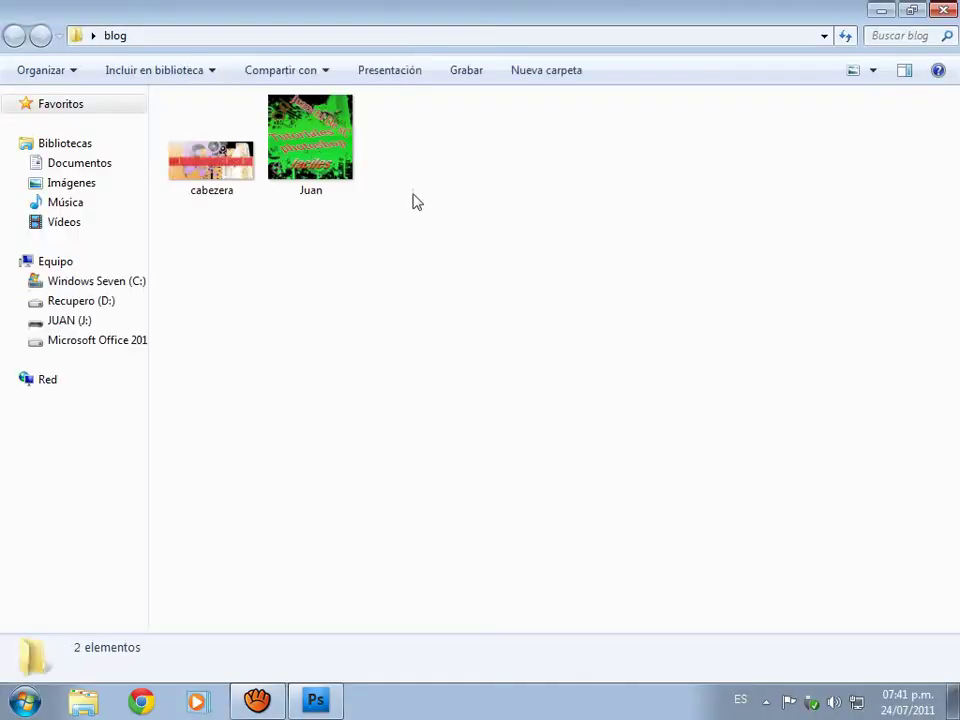
{"action": "left_click", "coordinate": [235, 157]}
{"action": "double_click", "coordinate": [235, 157]}
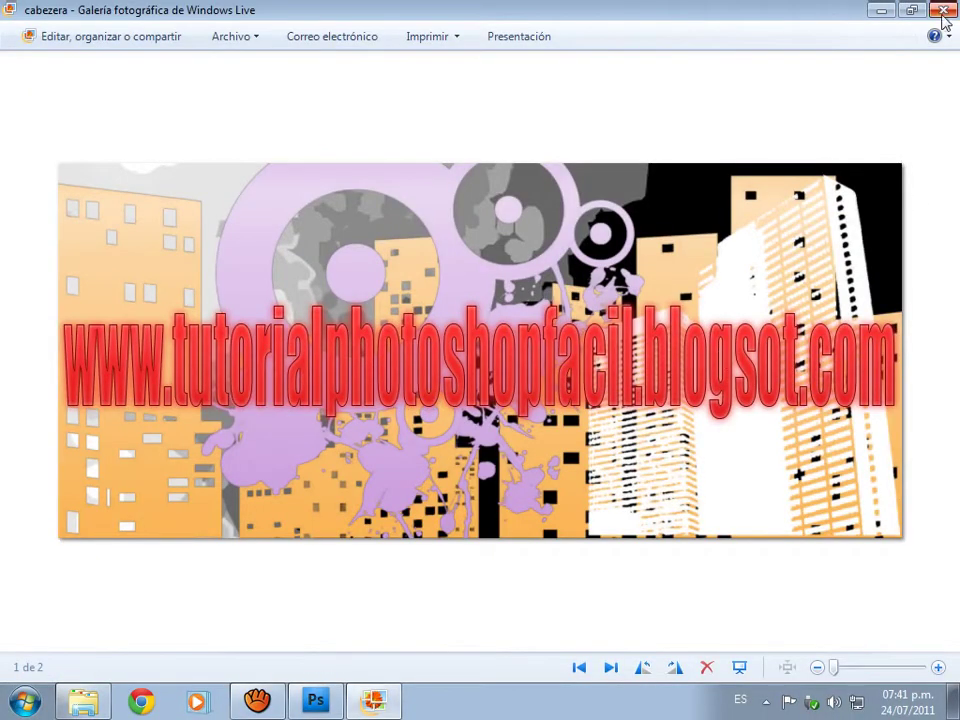
{"action": "left_click", "coordinate": [943, 12]}
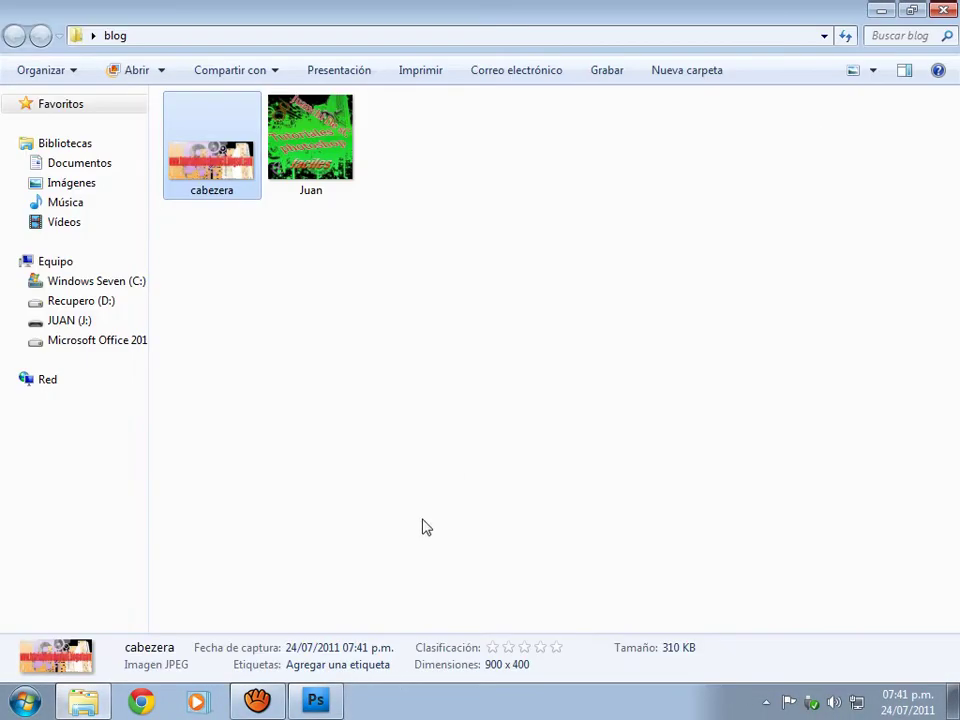
Switch to Google Chrome and go to blogger.com.
{"action": "left_click", "coordinate": [160, 698]}
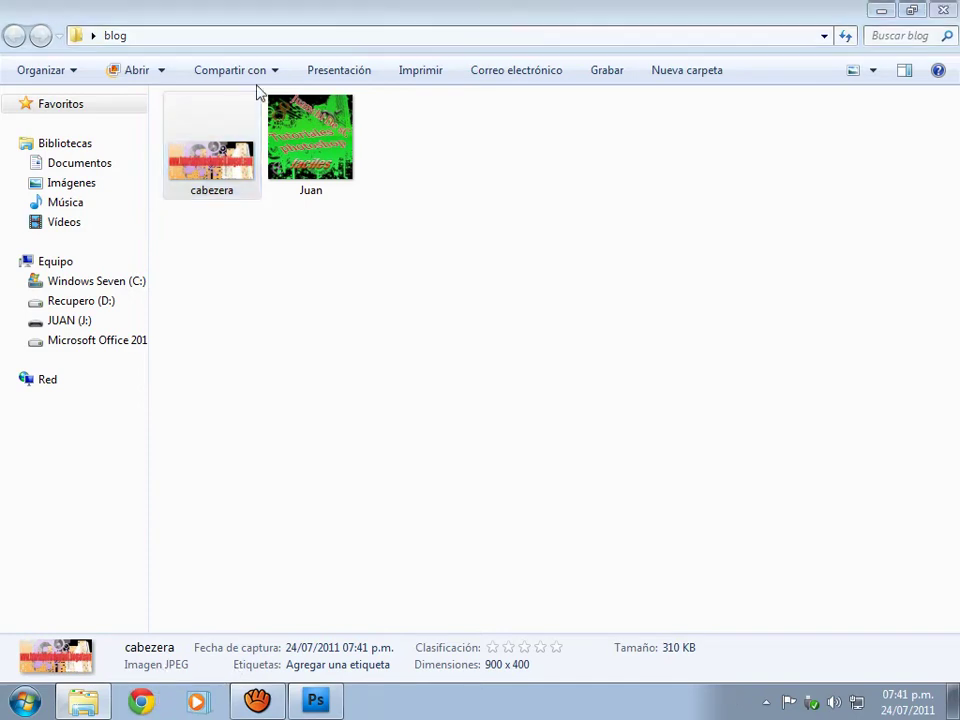
{"action": "left_click", "coordinate": [287, 40]}
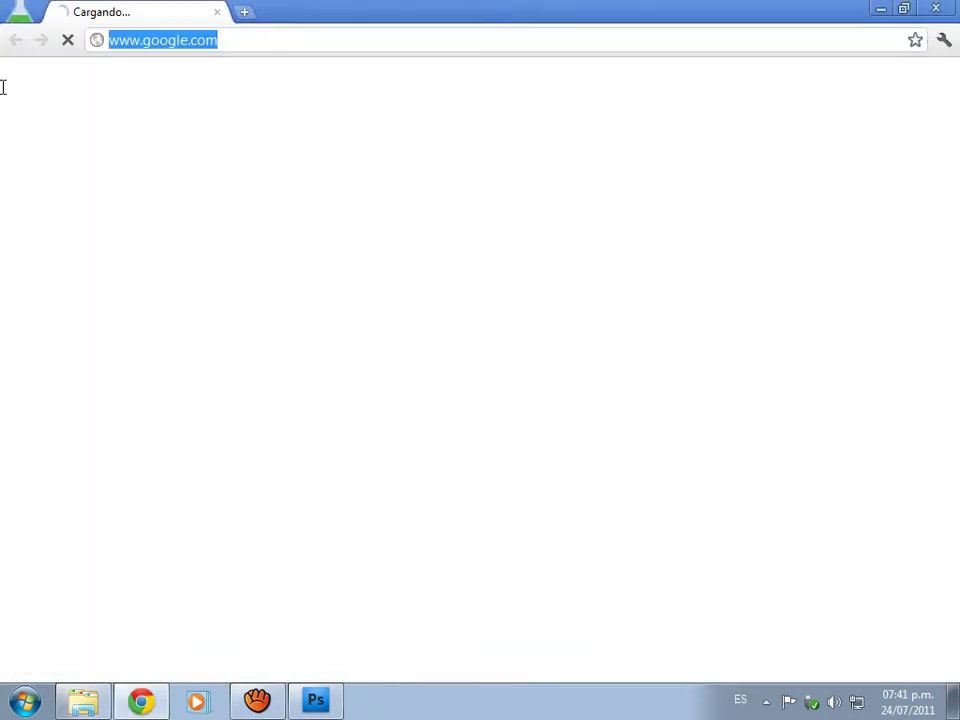
{"action": "type", "text": "blogger.com"}
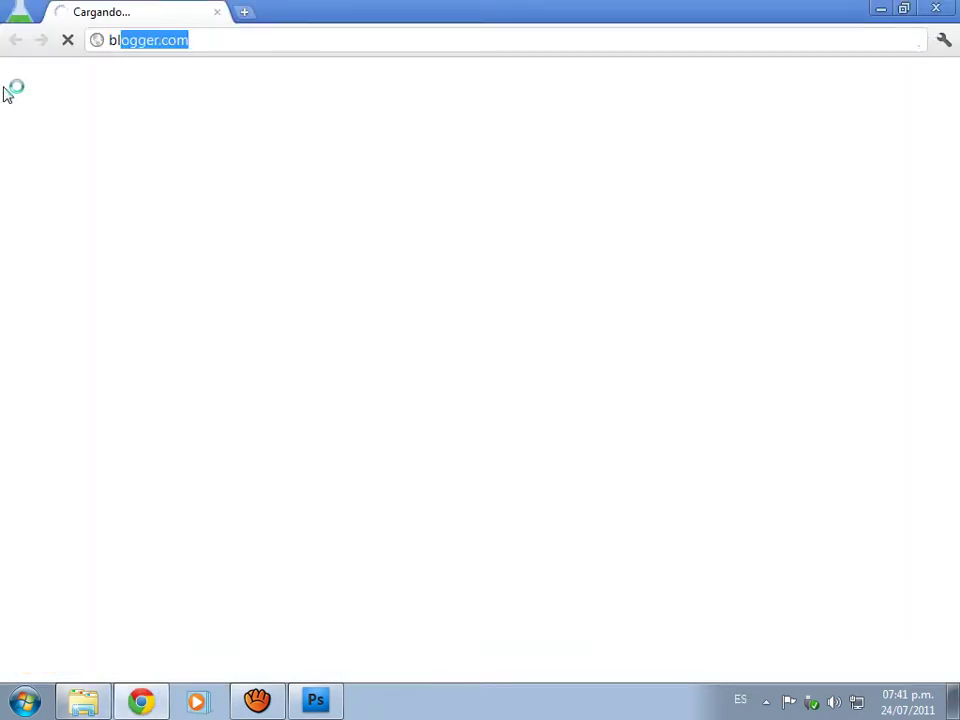
{"action": "key", "text": "Return"}
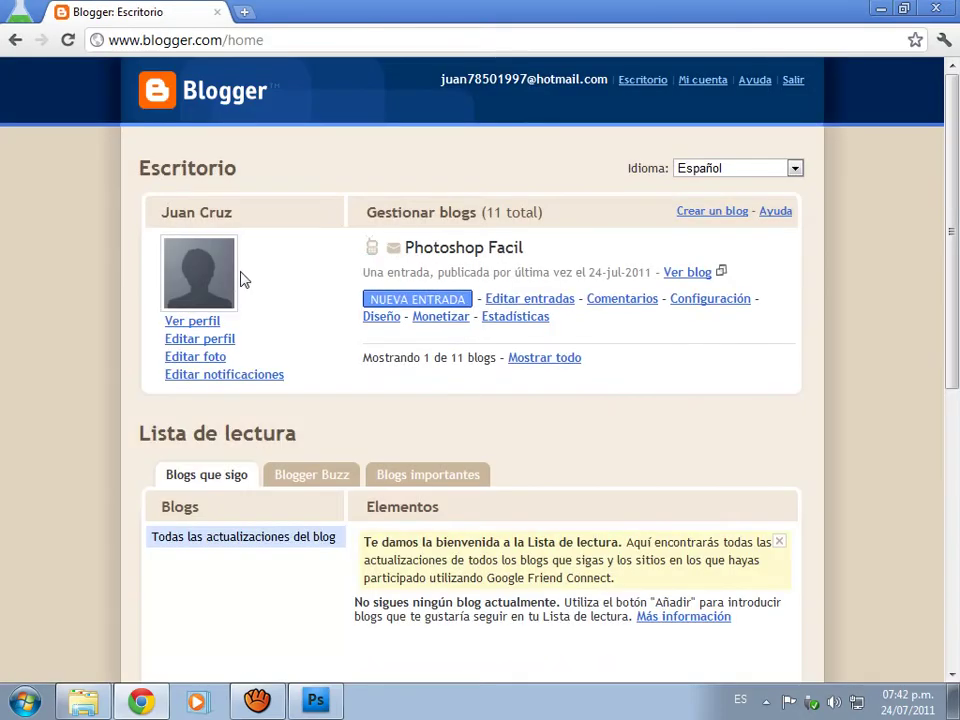
Open the Diseño page of the Photoshop Facil blog and look over its page elements.
{"action": "left_click_drag", "start_coordinate": [139, 170], "coordinate": [242, 178]}
{"action": "left_click", "coordinate": [237, 168]}
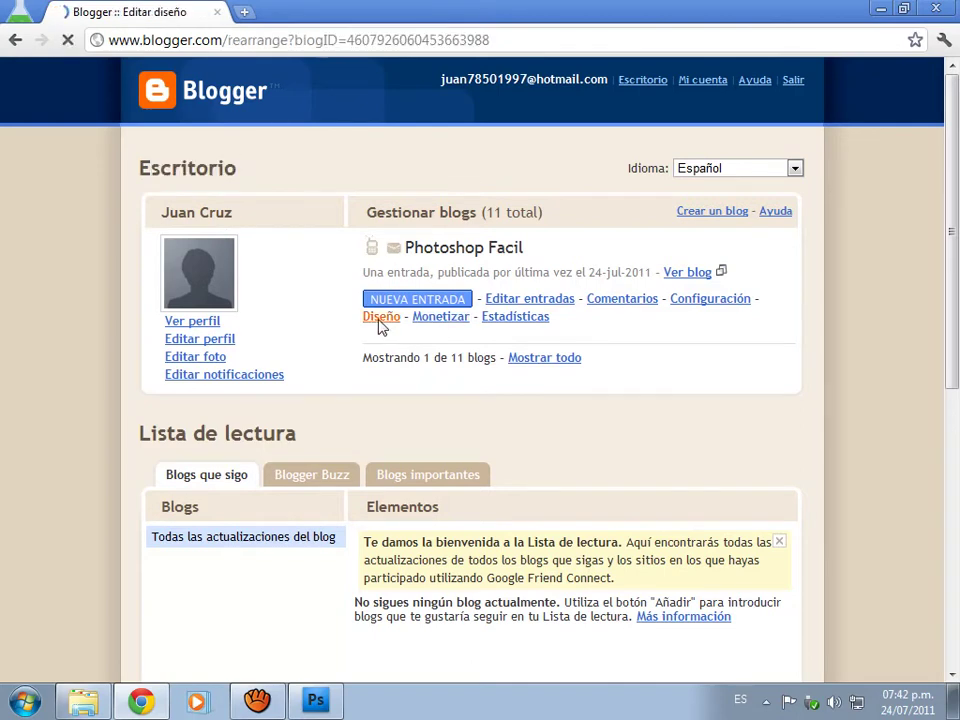
{"action": "scroll", "coordinate": [459, 384], "scroll_direction": "down", "scroll_amount": 2}
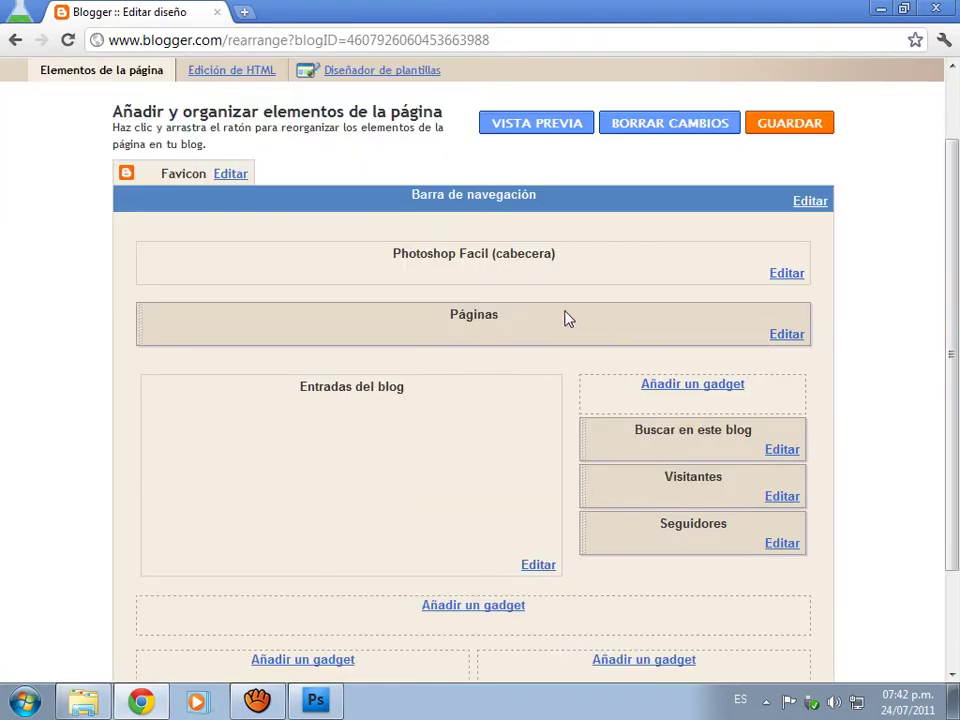
{"action": "scroll", "coordinate": [484, 253], "scroll_direction": "down", "scroll_amount": 3}
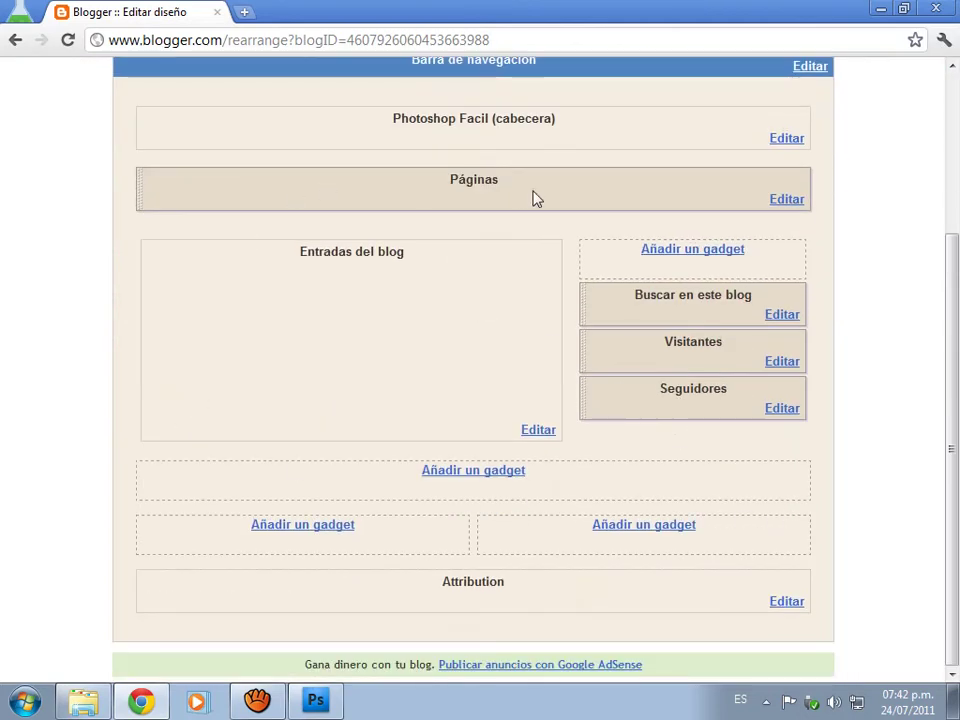
{"action": "scroll", "coordinate": [535, 199], "scroll_direction": "up", "scroll_amount": 5}
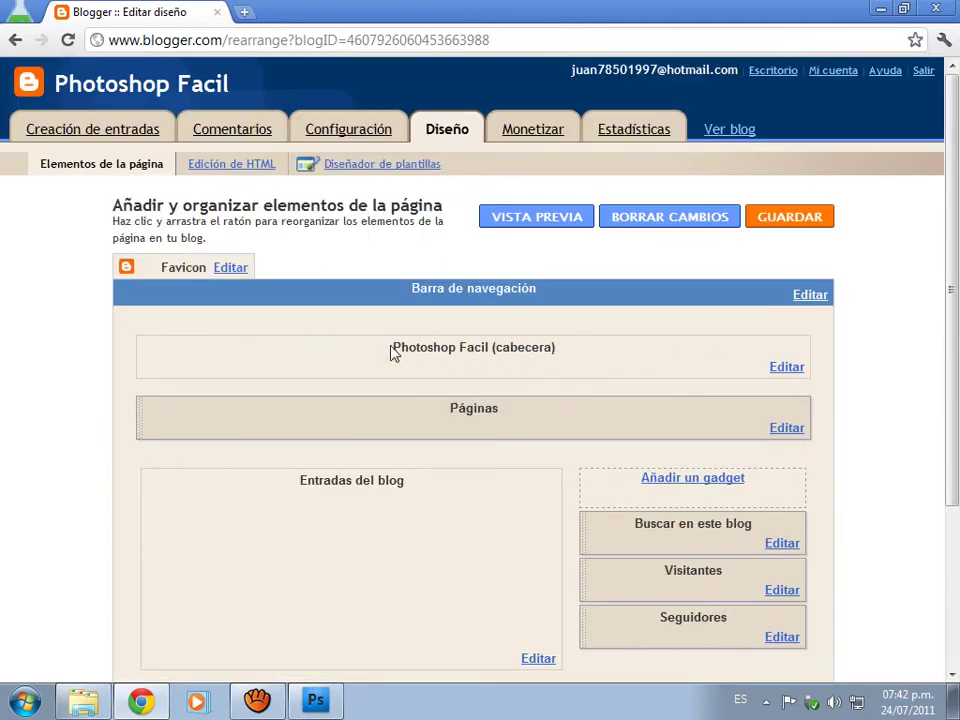
Open the blog's cabecera element for editing and remove its current header image.
{"action": "left_click", "coordinate": [779, 369]}
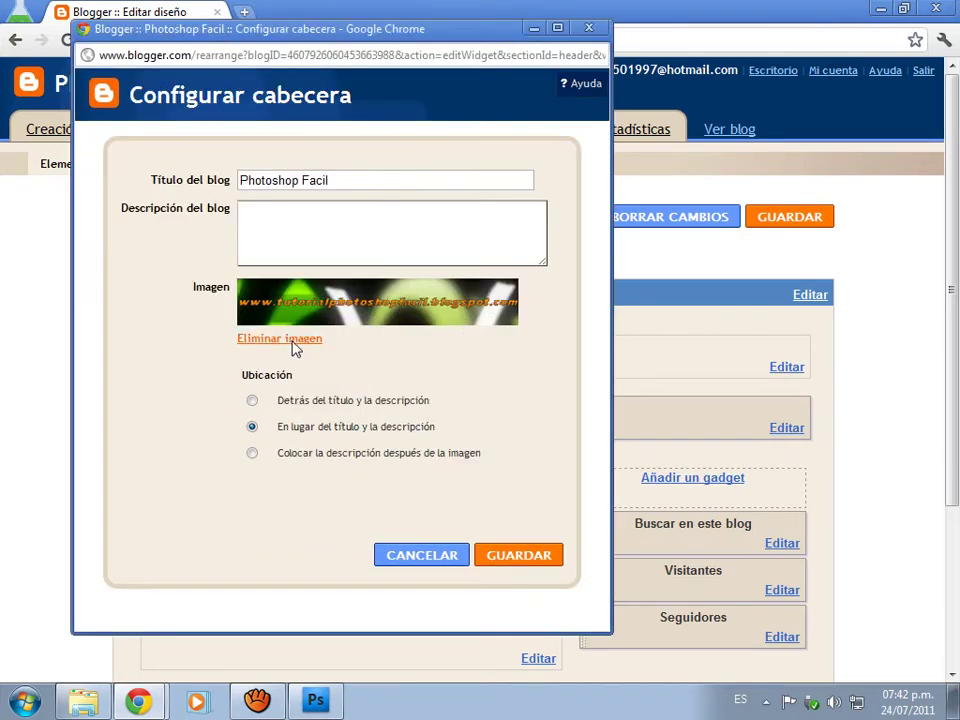
{"action": "left_click", "coordinate": [293, 340]}
{"action": "left_click", "coordinate": [274, 233]}
{"action": "left_click", "coordinate": [377, 182]}
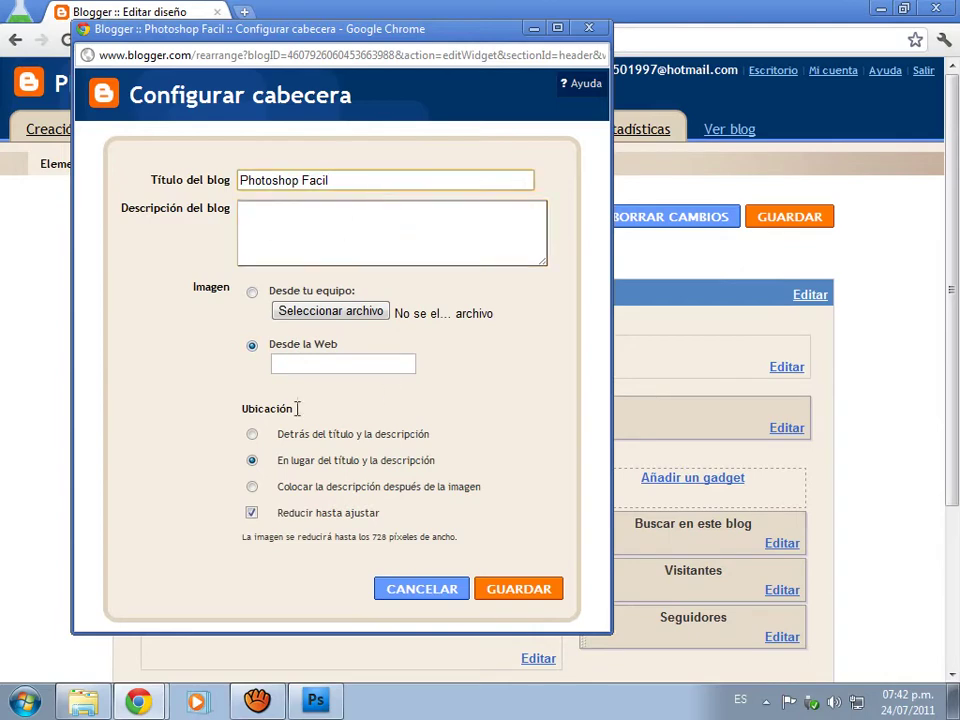
Upload the cabezera image from the computer's blog folder as the header image, keeping it in place of the title and description.
{"action": "left_click", "coordinate": [253, 292]}
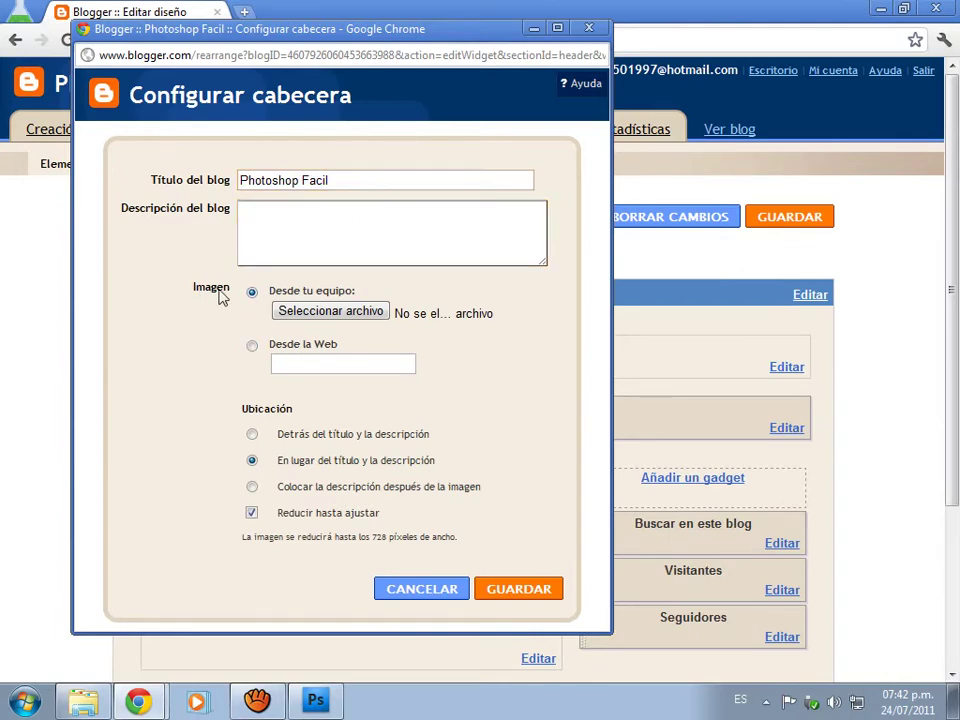
{"action": "left_click", "coordinate": [337, 312]}
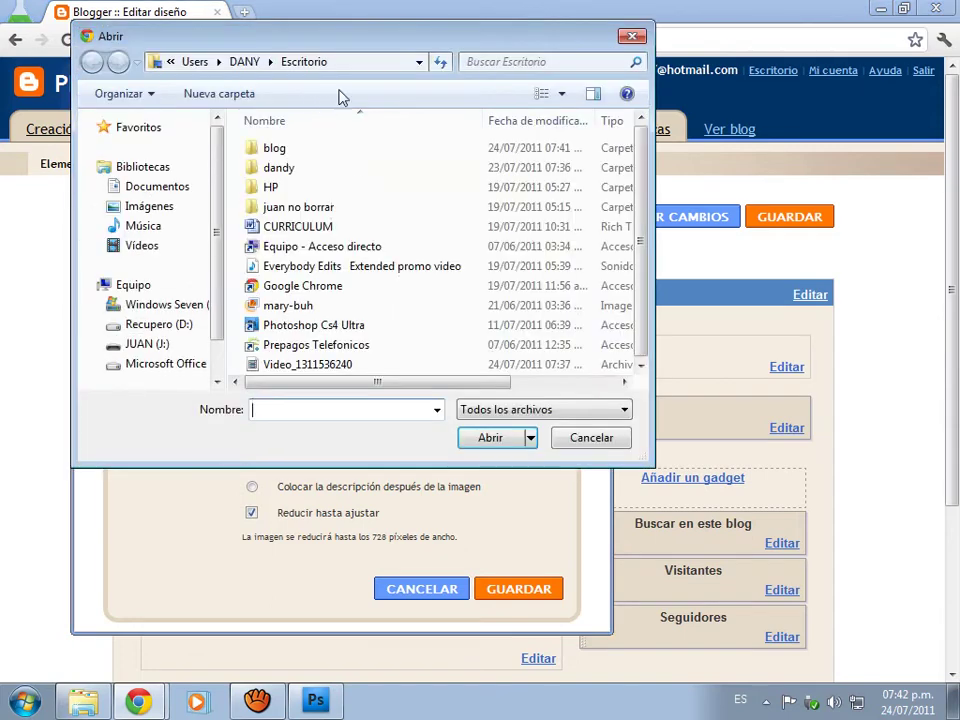
{"action": "double_click", "coordinate": [290, 150]}
{"action": "double_click", "coordinate": [303, 157]}
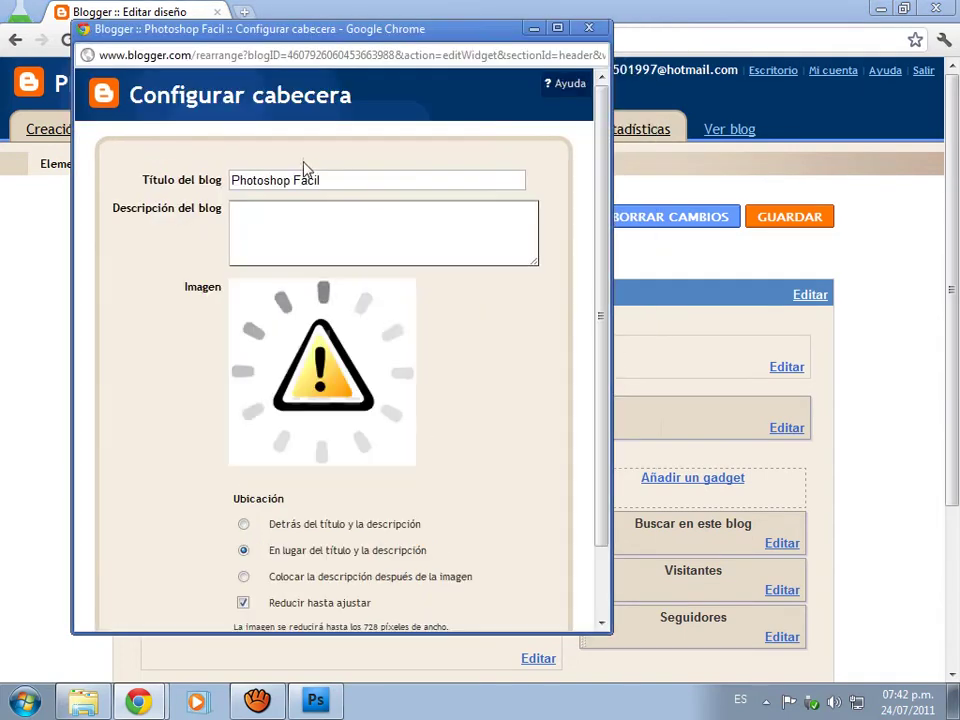
{"action": "left_click_drag", "start_coordinate": [604, 345], "coordinate": [600, 418]}
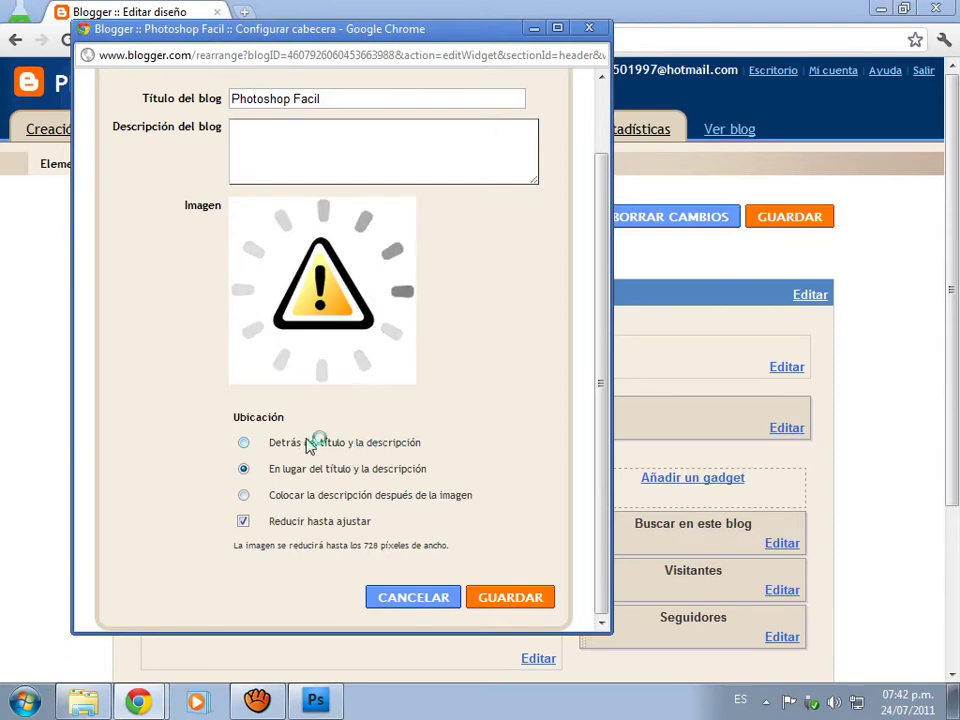
{"action": "left_click", "coordinate": [350, 443]}
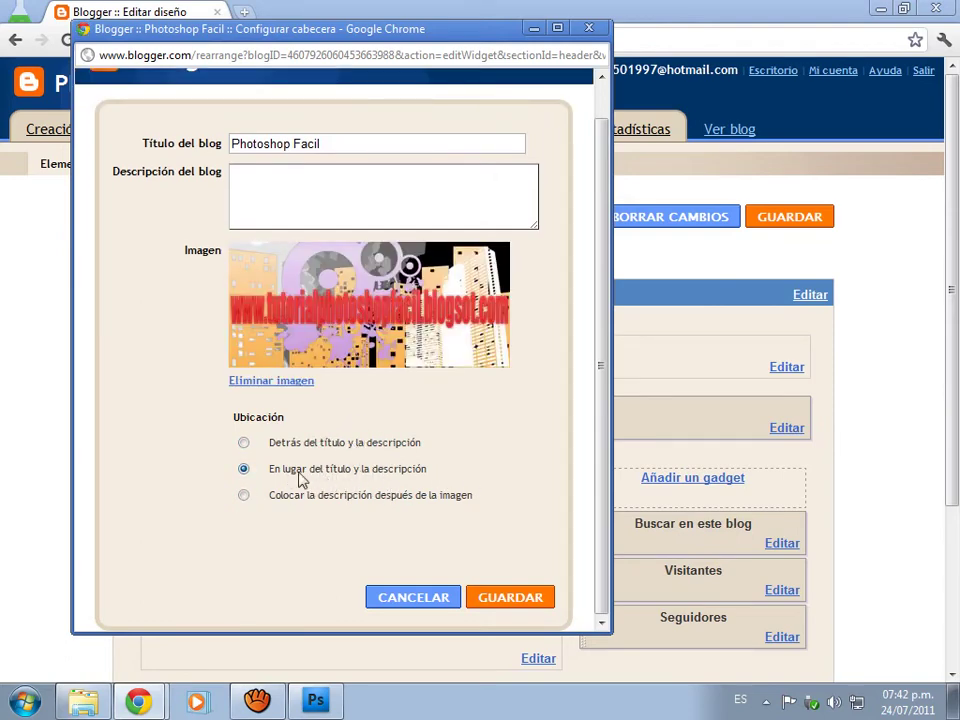
Save the cabecera settings and view the published Photoshop Facil blog to check the header image on its main page.
{"action": "left_click", "coordinate": [505, 598]}
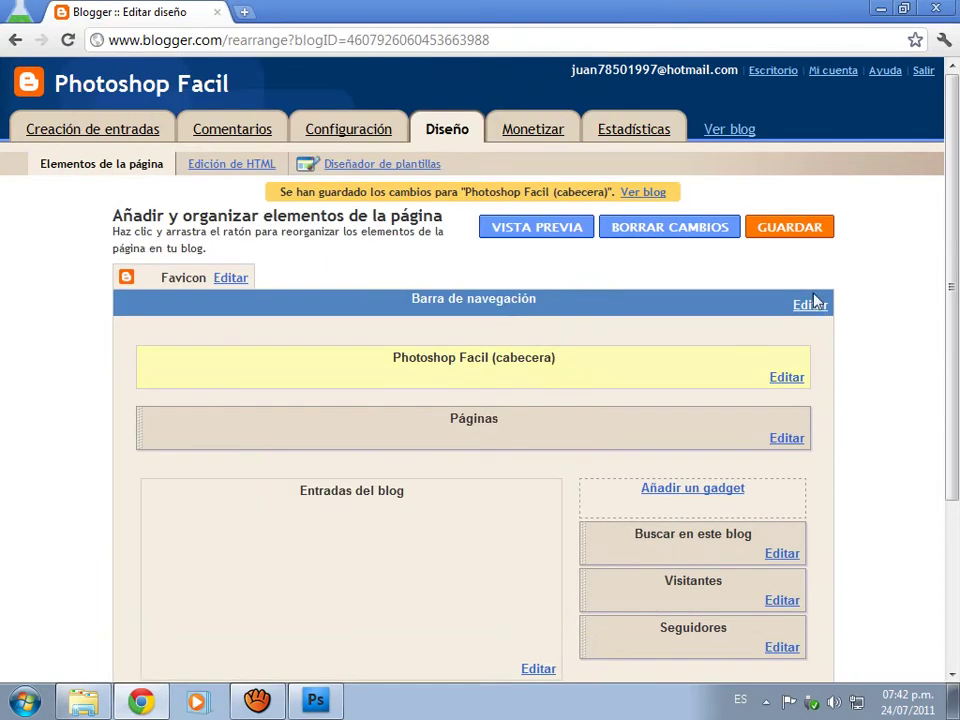
{"action": "left_click", "coordinate": [640, 192]}
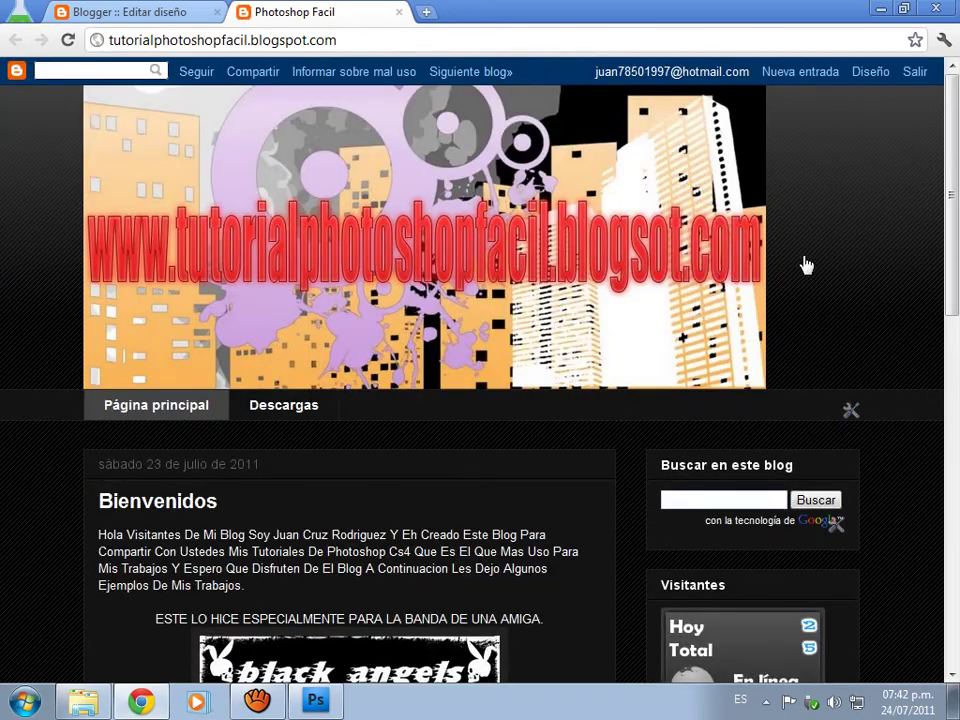
{"action": "scroll", "coordinate": [900, 245], "scroll_direction": "down", "scroll_amount": 10}
{"action": "scroll", "coordinate": [455, 338], "scroll_direction": "up", "scroll_amount": 10}
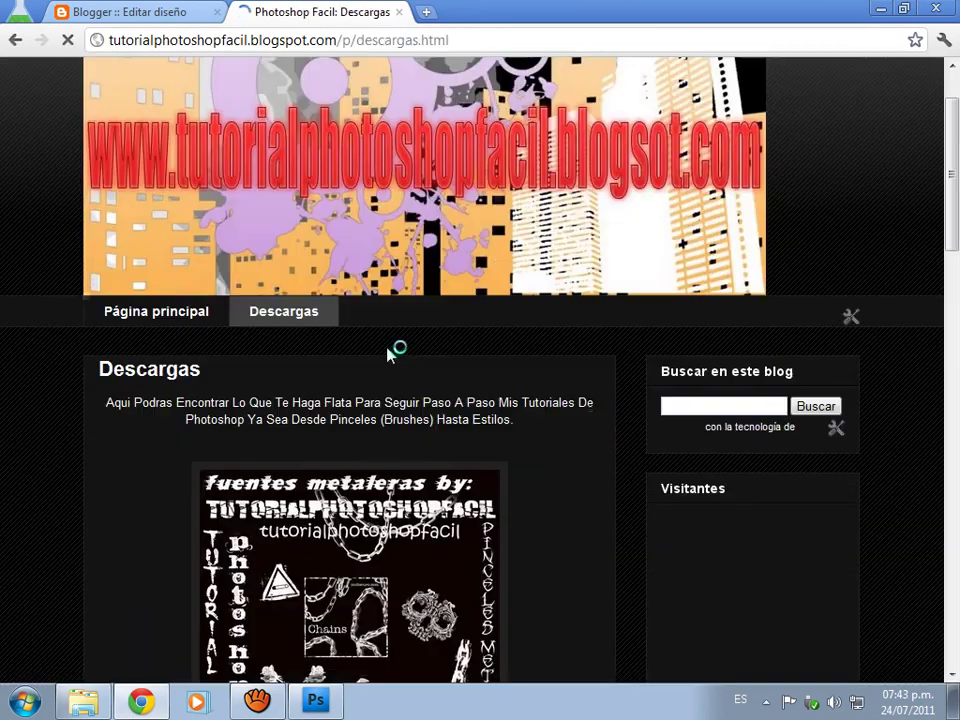
Look through the blog's Descargas page and return to the Página principal.
{"action": "scroll", "coordinate": [396, 349], "scroll_direction": "down", "scroll_amount": 8}
{"action": "scroll", "coordinate": [480, 424], "scroll_direction": "down", "scroll_amount": 5}
{"action": "scroll", "coordinate": [491, 403], "scroll_direction": "up", "scroll_amount": 15}
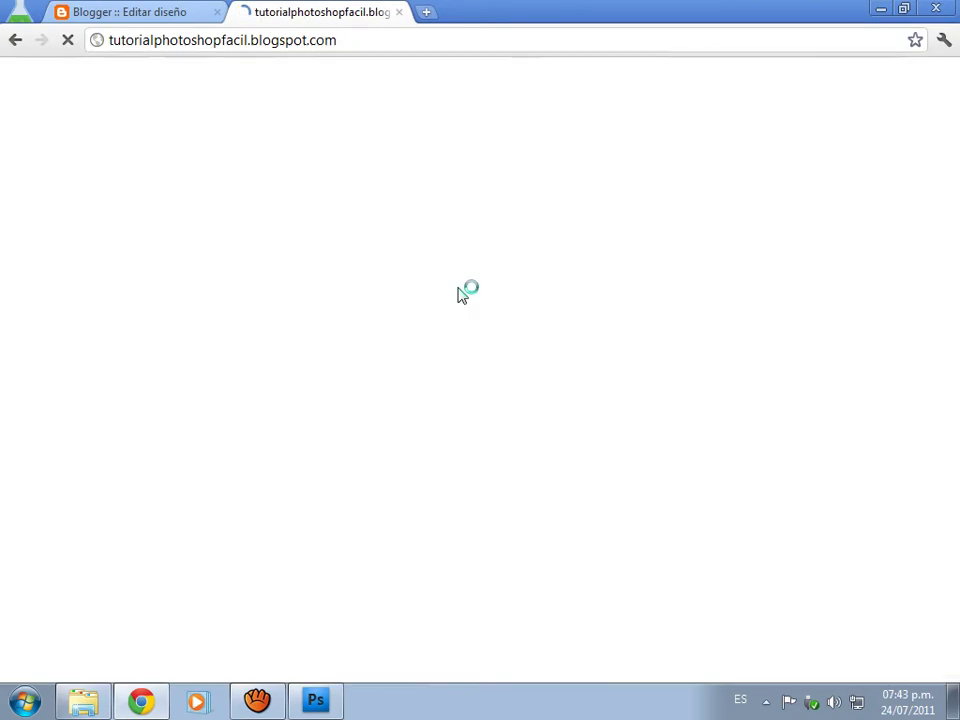
Examine the Bienvenidos post on the main page, including its introduction, both sample artworks with their captions, and the closing text.
{"action": "scroll", "coordinate": [310, 447], "scroll_direction": "down", "scroll_amount": 10}
{"action": "scroll", "coordinate": [310, 447], "scroll_direction": "up", "scroll_amount": 3}
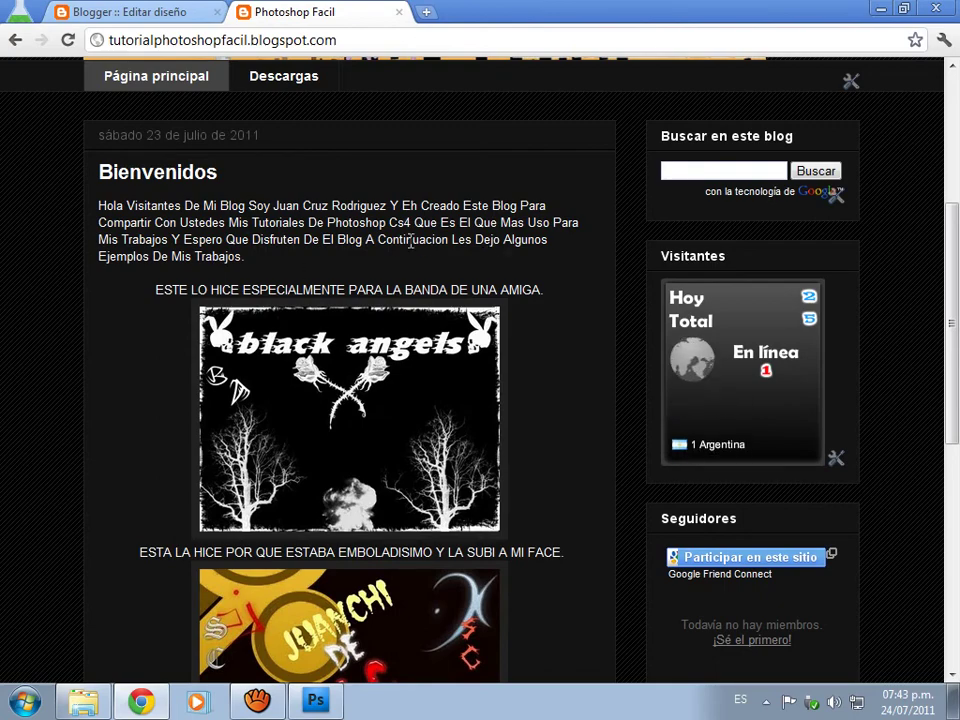
{"action": "scroll", "coordinate": [410, 230], "scroll_direction": "down", "scroll_amount": 2}
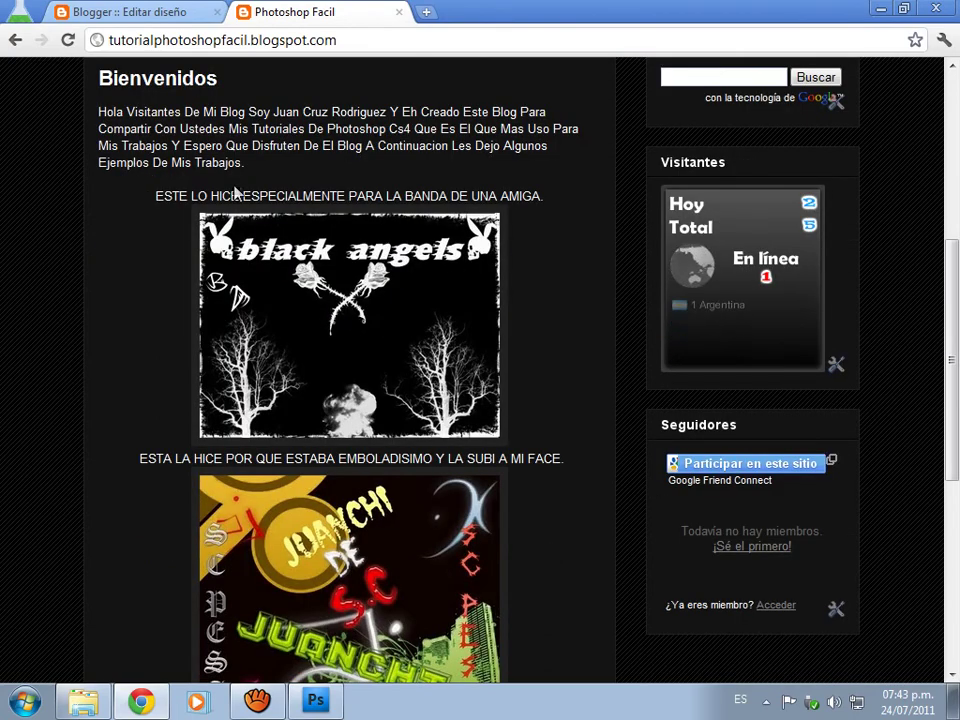
{"action": "mouse_move", "coordinate": [547, 196]}
{"action": "left_mouse_down"}
{"action": "mouse_move", "coordinate": [161, 208]}
{"action": "mouse_move", "coordinate": [154, 199]}
{"action": "mouse_move", "coordinate": [562, 193]}
{"action": "left_mouse_up"}
{"action": "left_click", "coordinate": [540, 205]}
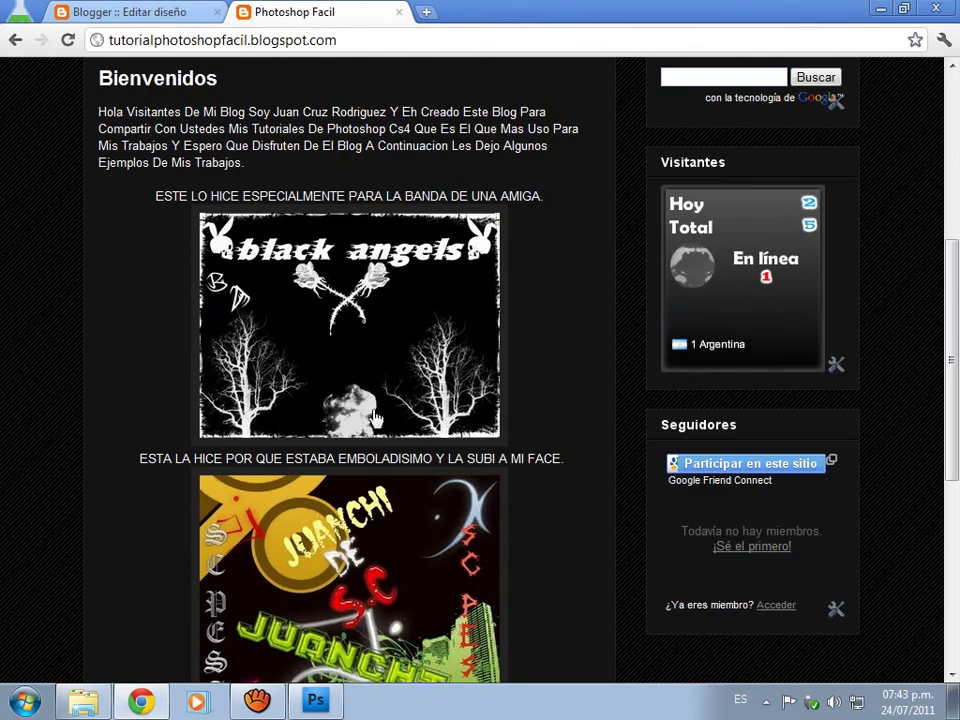
{"action": "scroll", "coordinate": [362, 418], "scroll_direction": "down", "scroll_amount": 3}
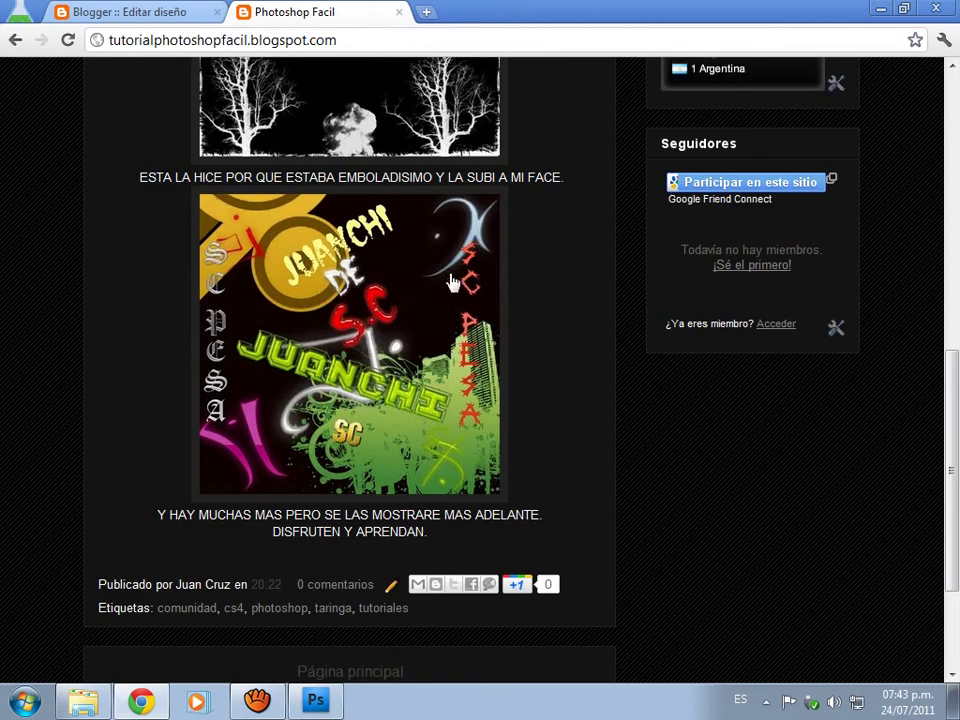
{"action": "scroll", "coordinate": [399, 332], "scroll_direction": "down", "scroll_amount": 1}
{"action": "scroll", "coordinate": [332, 407], "scroll_direction": "down", "scroll_amount": 1}
{"action": "scroll", "coordinate": [380, 450], "scroll_direction": "up", "scroll_amount": 4}
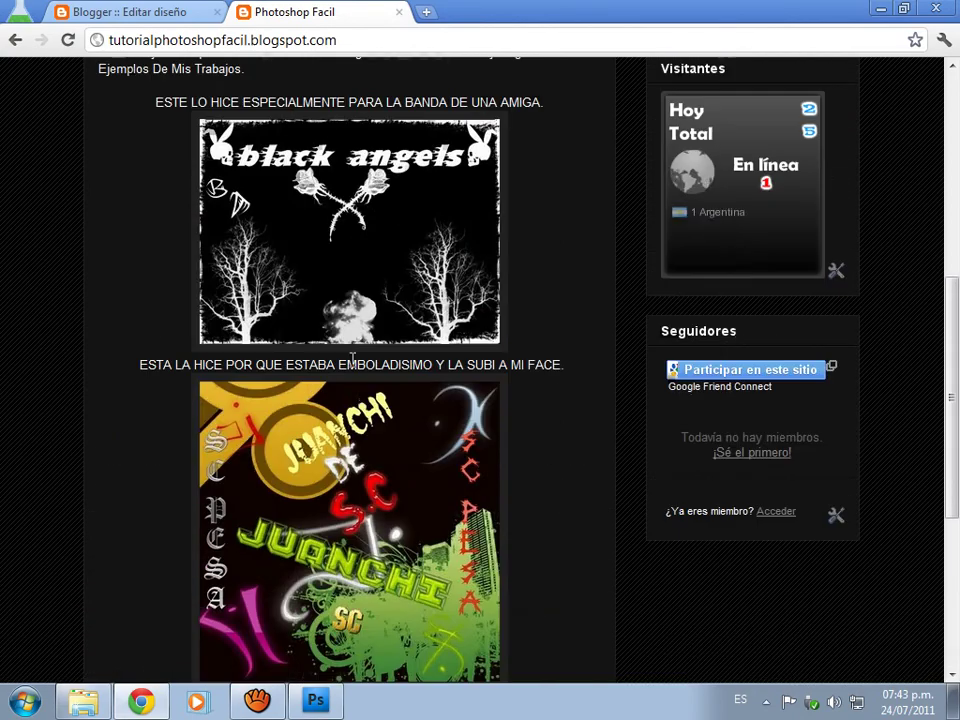
{"action": "scroll", "coordinate": [425, 498], "scroll_direction": "down", "scroll_amount": 3}
{"action": "scroll", "coordinate": [400, 460], "scroll_direction": "up", "scroll_amount": 8}
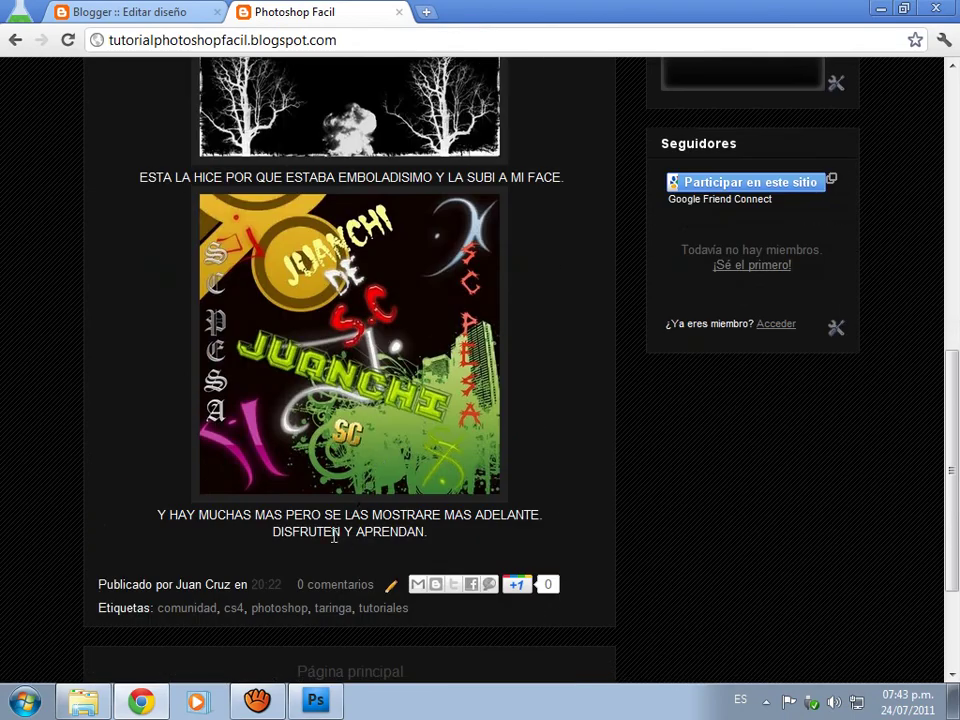